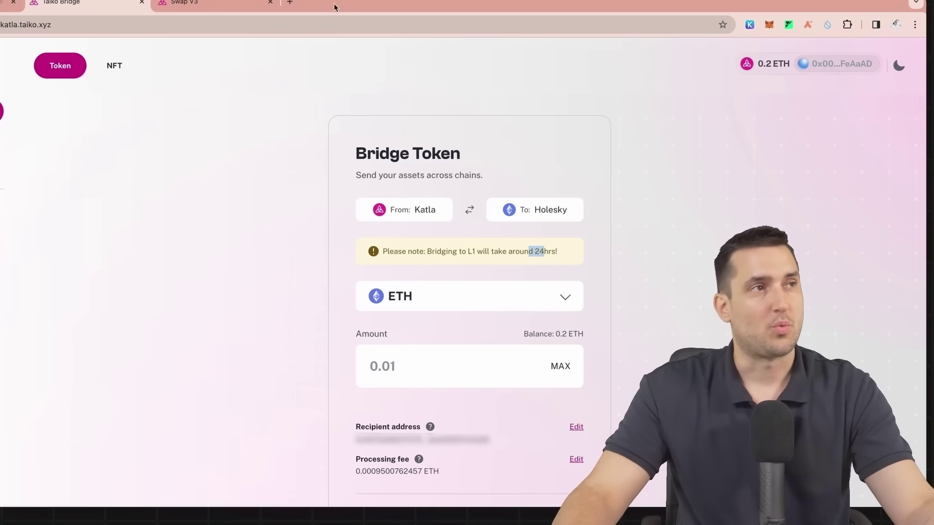
- Switch to the Katla swap page and connect the wallet to it
click(212, 1)
click(180, 113)
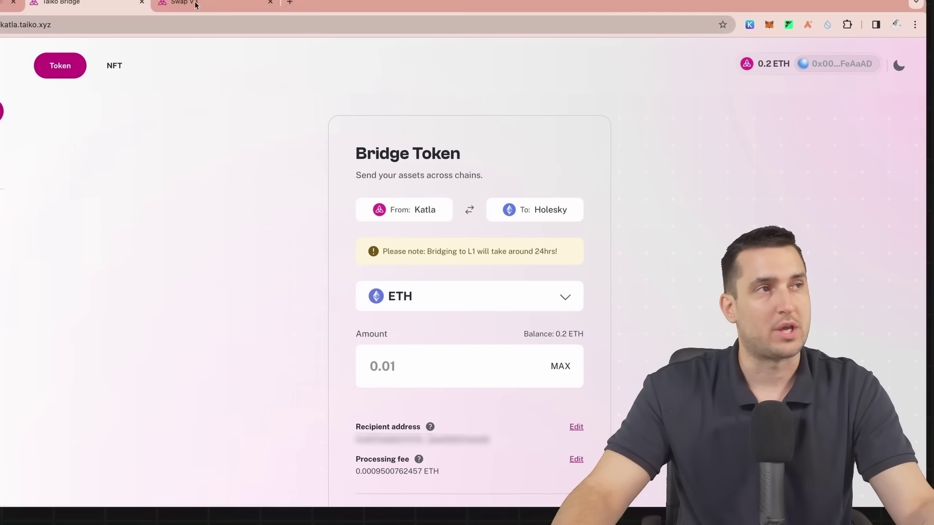
click(196, 5)
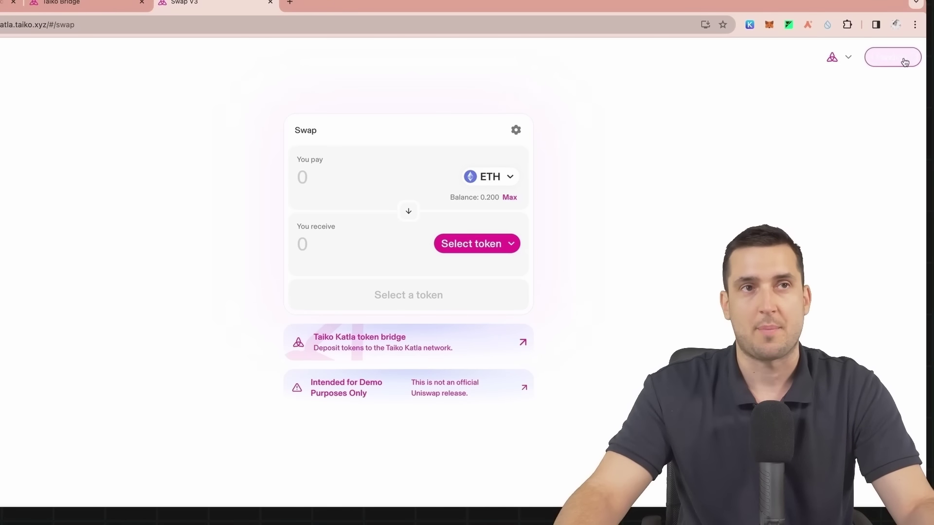
click(893, 57)
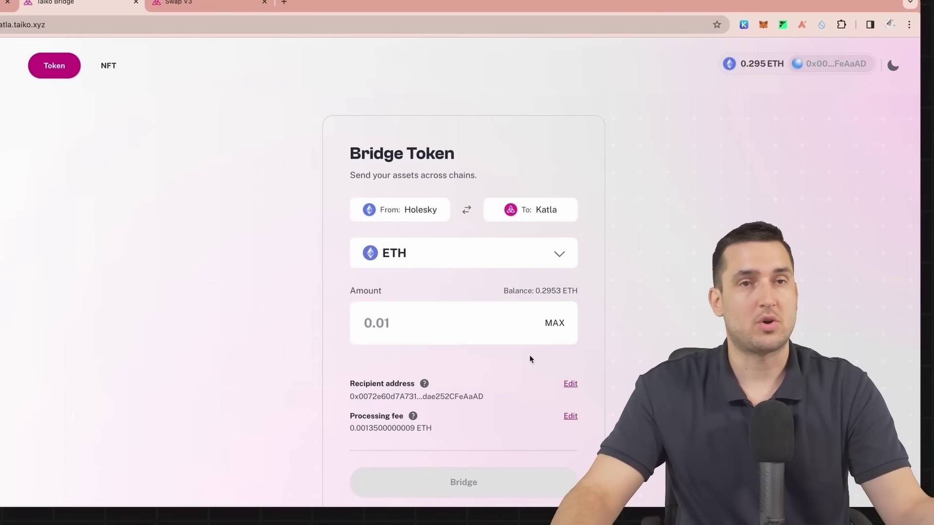
- Set the amount of ETH to bridge from Holesky to Katla to 0.2
click(415, 329)
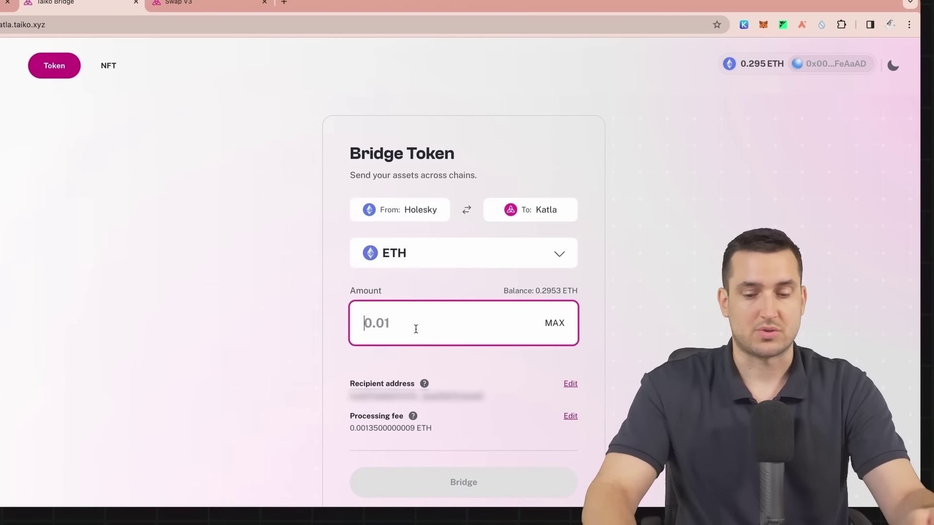
text(0.2)
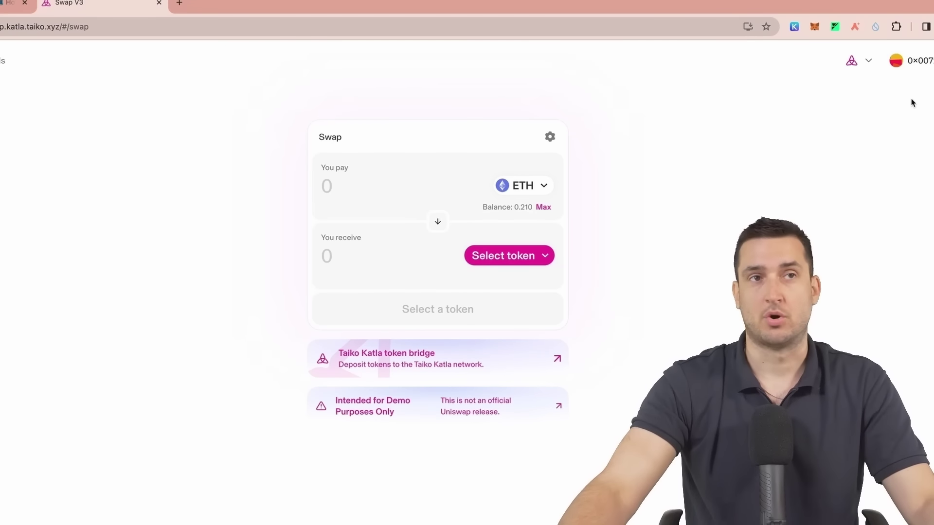
- Check the connected wallet's activity on the swap page and close the account details
click(917, 63)
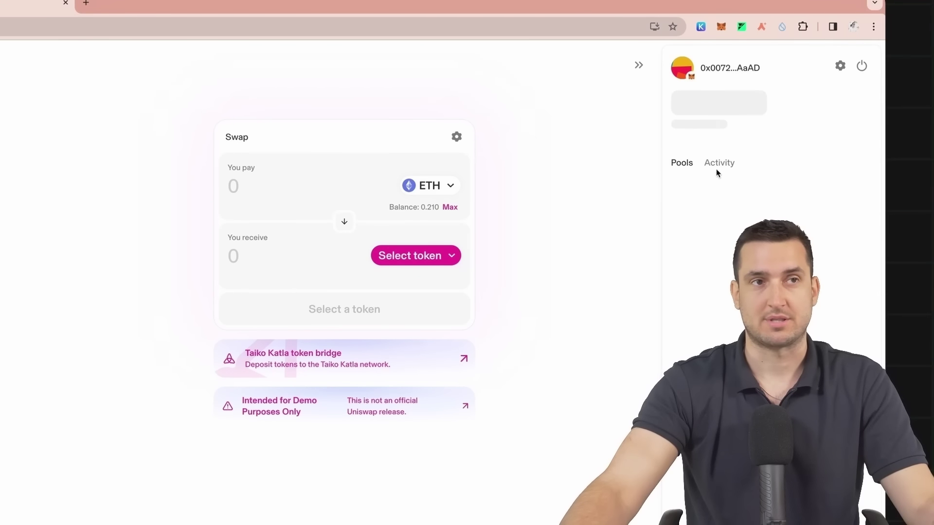
click(717, 168)
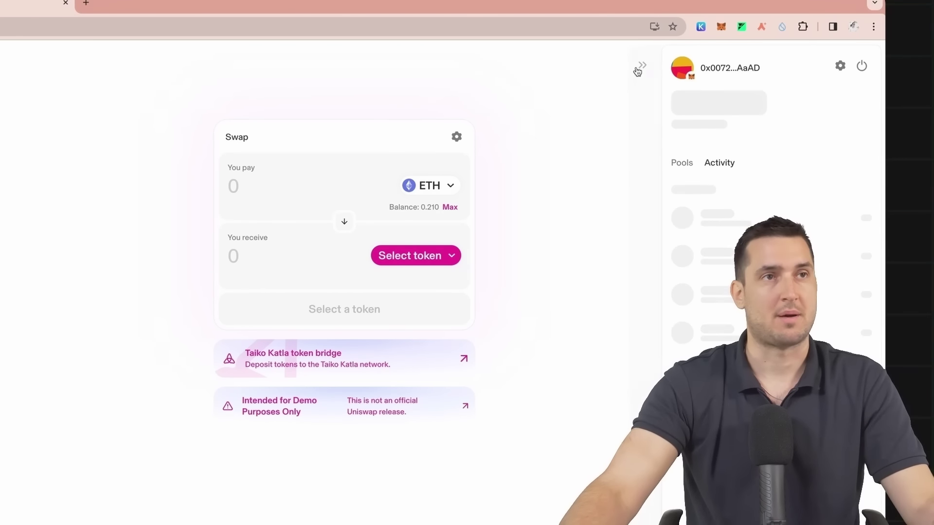
click(638, 65)
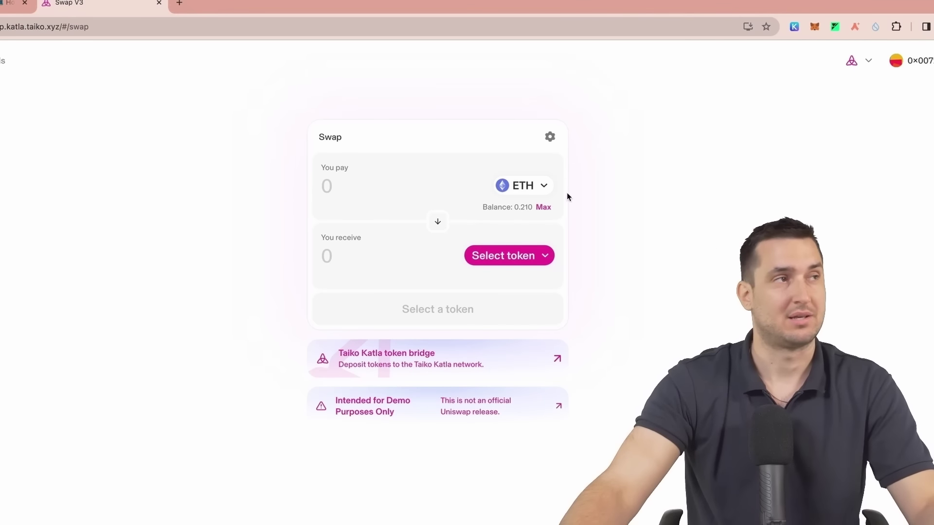
- Swap 0.1 ETH for HORSE on Taiko Katla, confirm the swap, and view the pending transaction
click(499, 255)
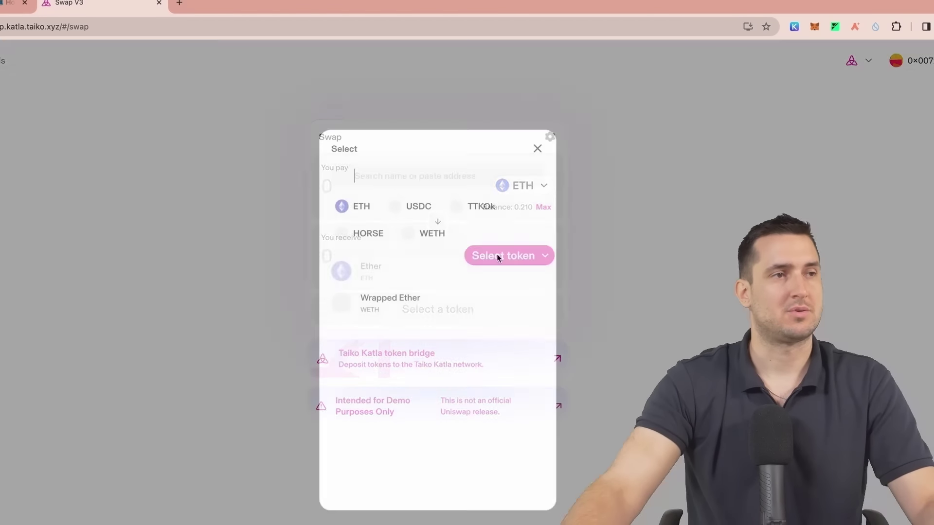
click(356, 232)
click(373, 186)
text(0.1)
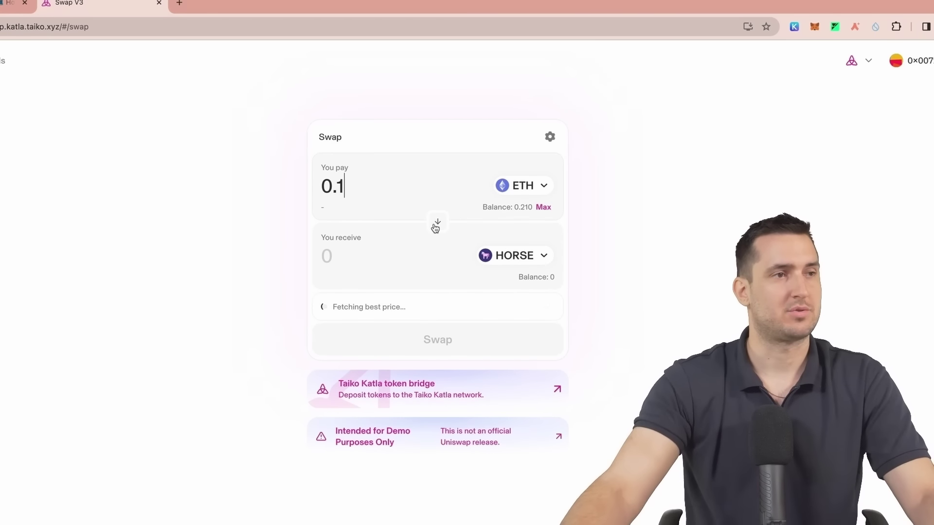
click(438, 337)
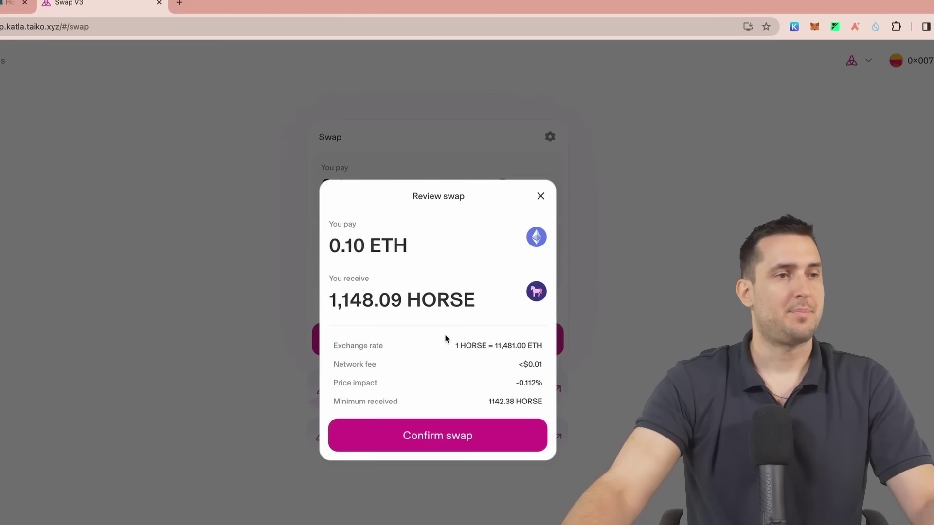
click(457, 433)
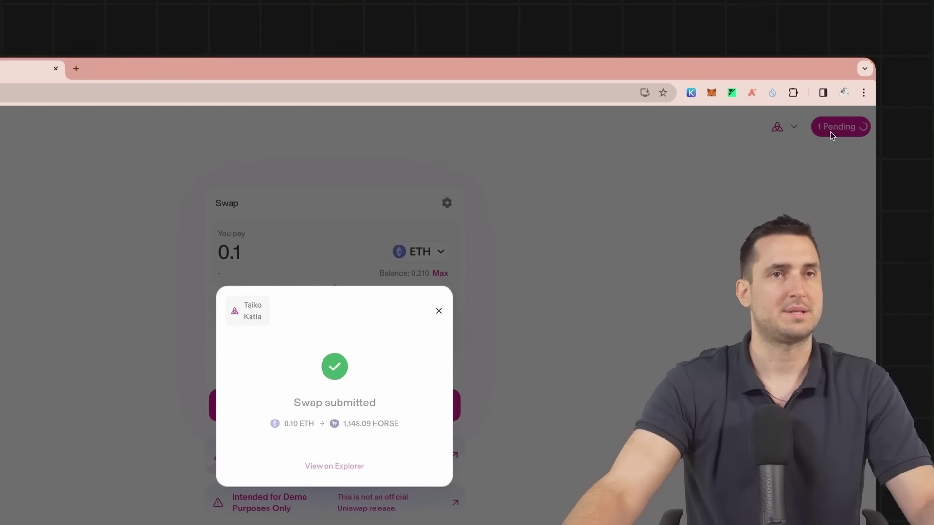
click(831, 131)
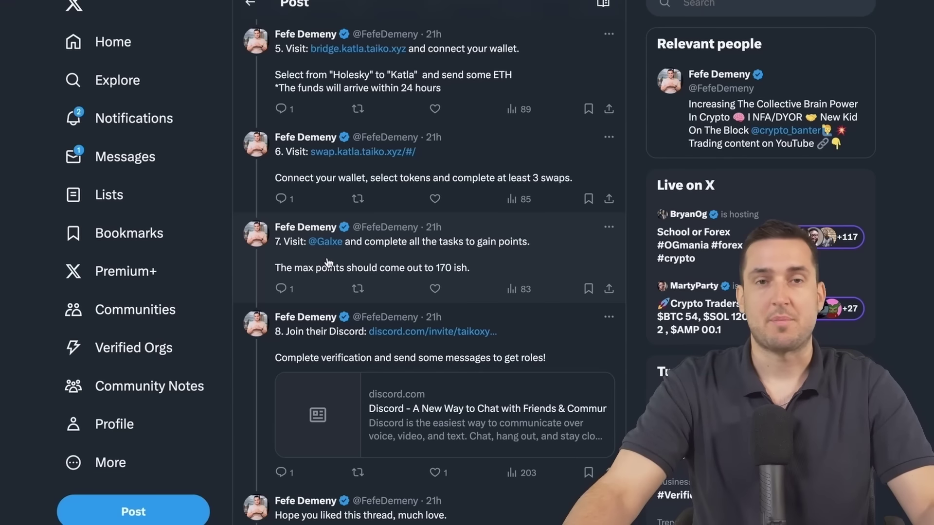
- Go from the thread's Galxe mention to the Galxe website and open Taiko's "Beyond Mainnet The Road to Taiko's BBR" campaign
click(329, 245)
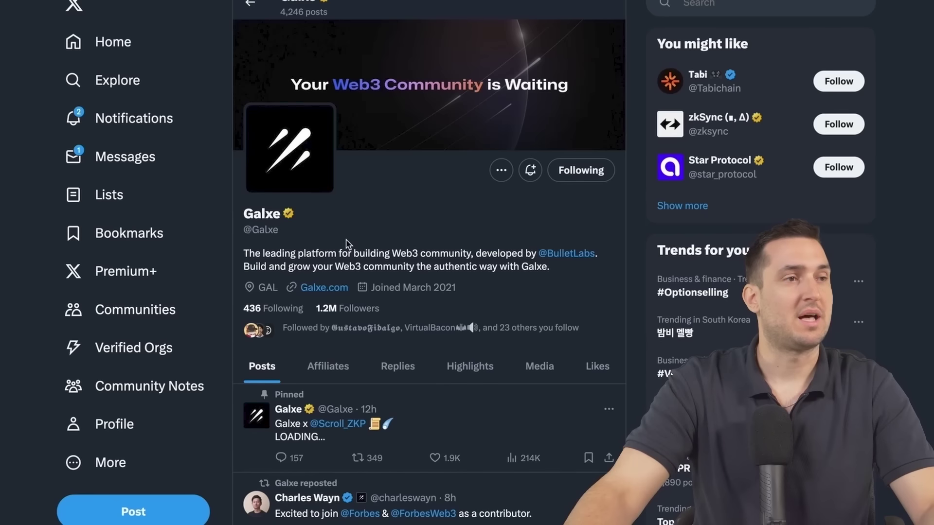
click(332, 289)
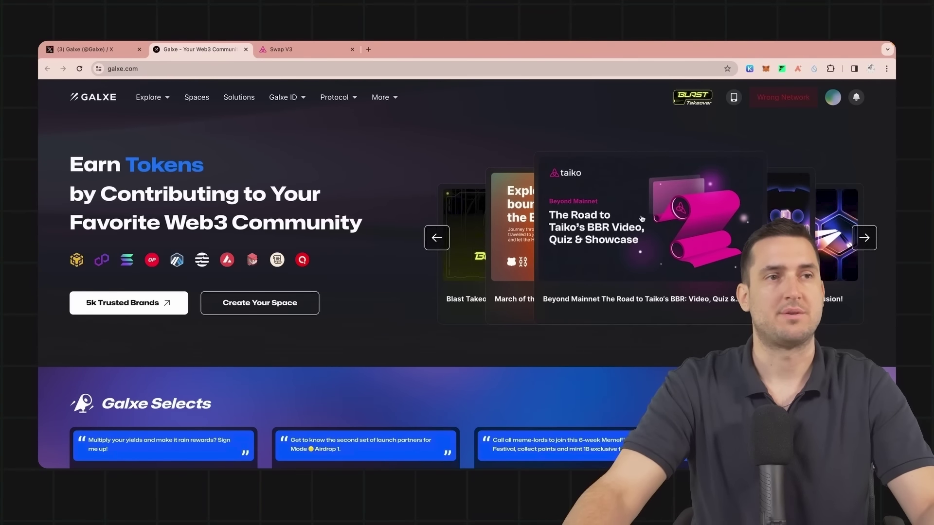
click(642, 219)
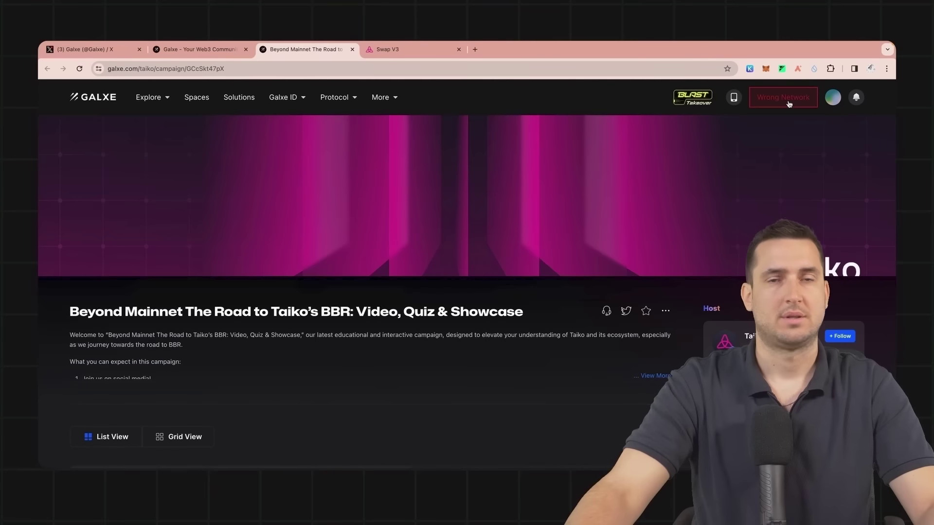
- Switch the Galxe wallet network to Base Mainnet and close the network selection
click(783, 100)
click(365, 331)
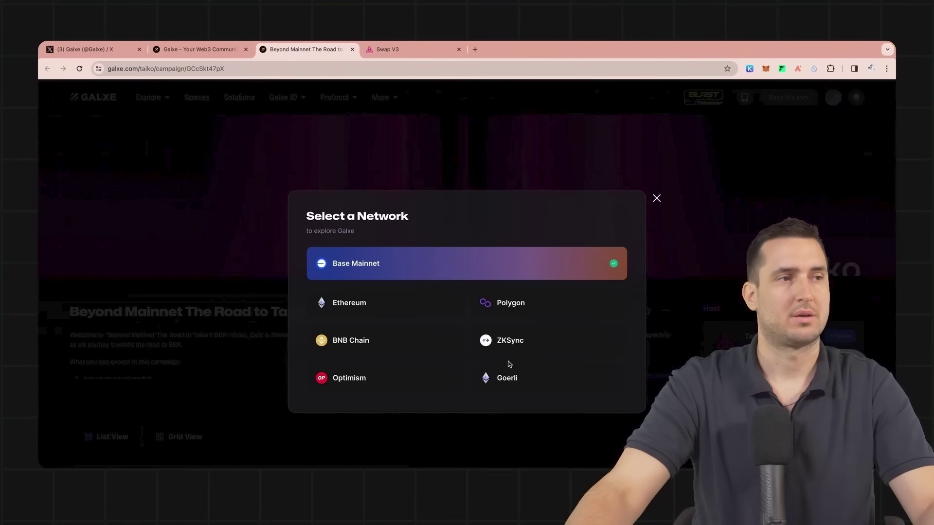
click(478, 438)
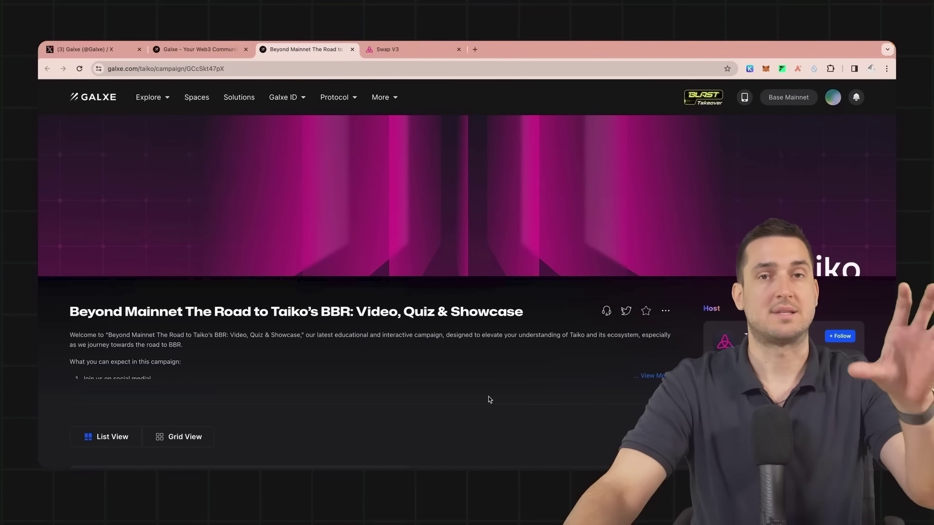
- Review the Taiko campaign's list of social, Discord, video, quiz and imToken tasks with their point rewards
scroll(489, 398, down, 5)
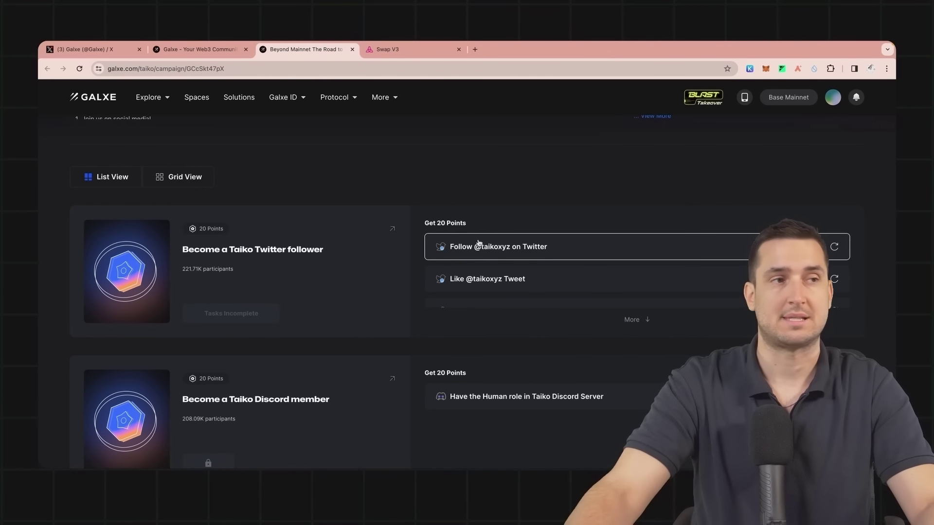
scroll(536, 277, down, 2)
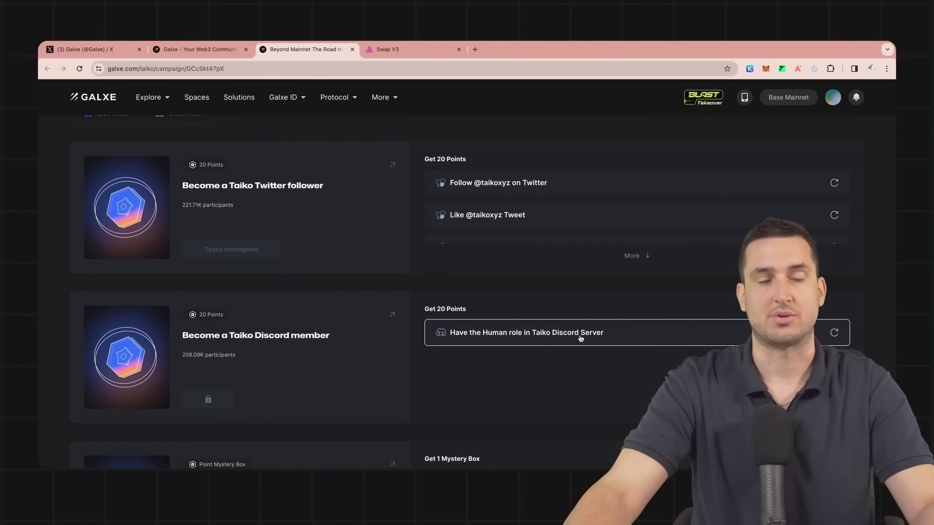
scroll(580, 334, down, 3)
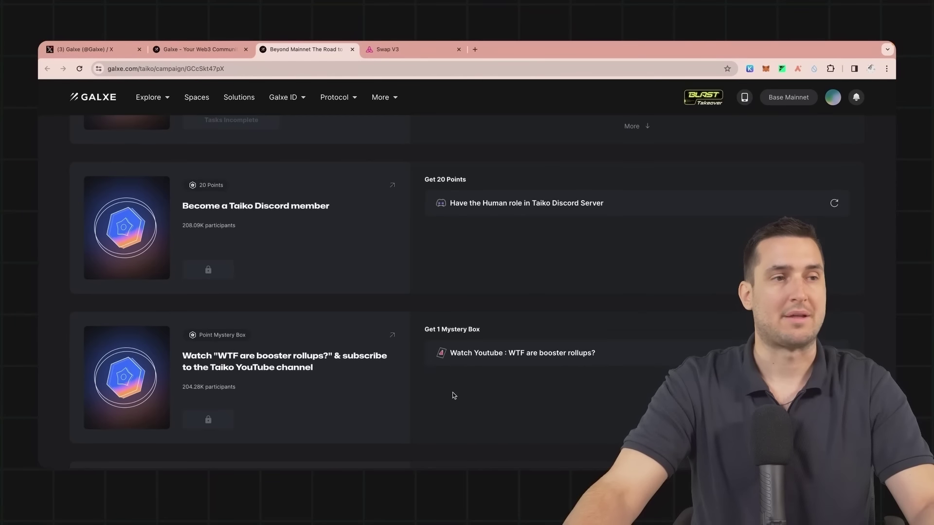
scroll(452, 394, down, 6)
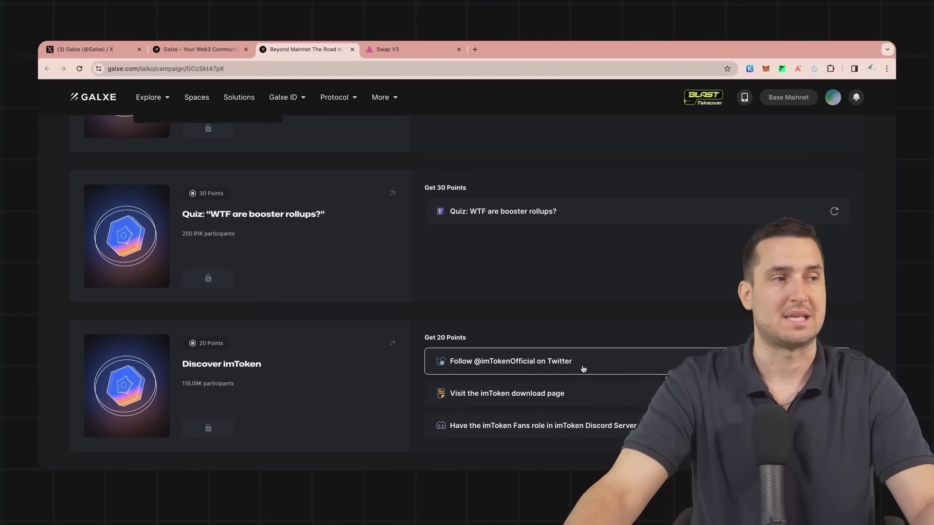
scroll(581, 369, up, 10)
scroll(567, 376, up, 6)
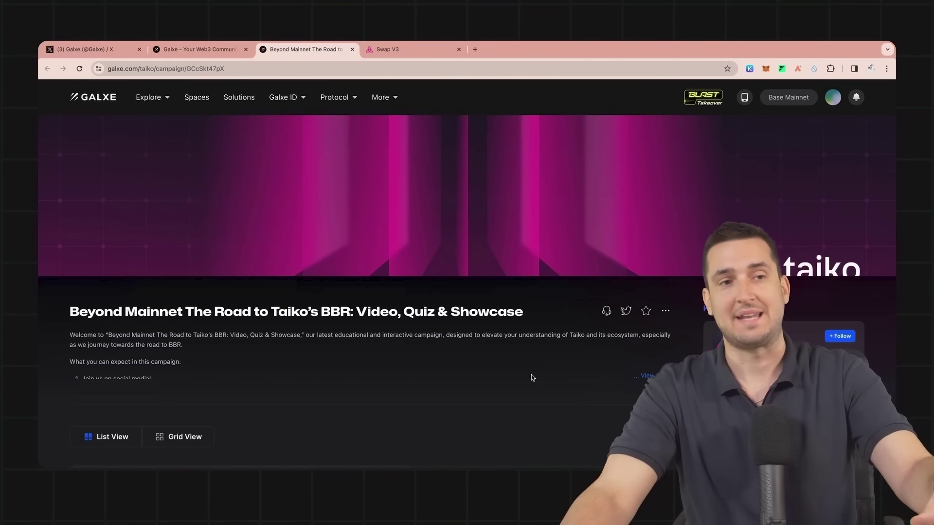
scroll(575, 379, down, 2)
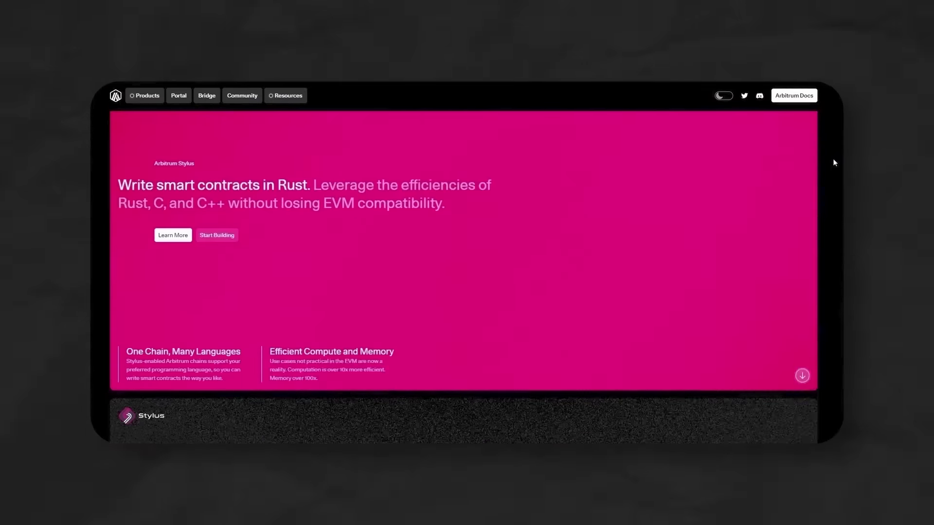
- Read through the Arbitrum Stylus page's introduction and value propositions
scroll(836, 157, down, 6)
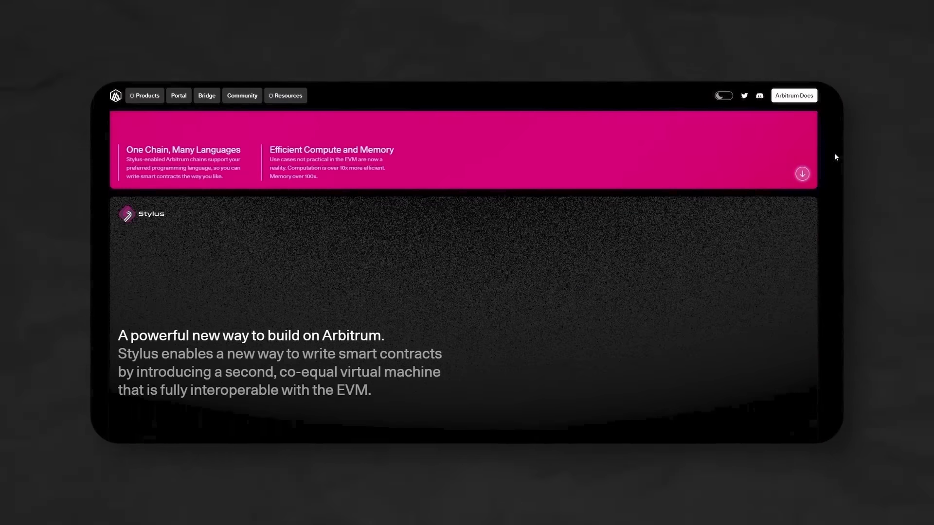
scroll(835, 157, down, 5)
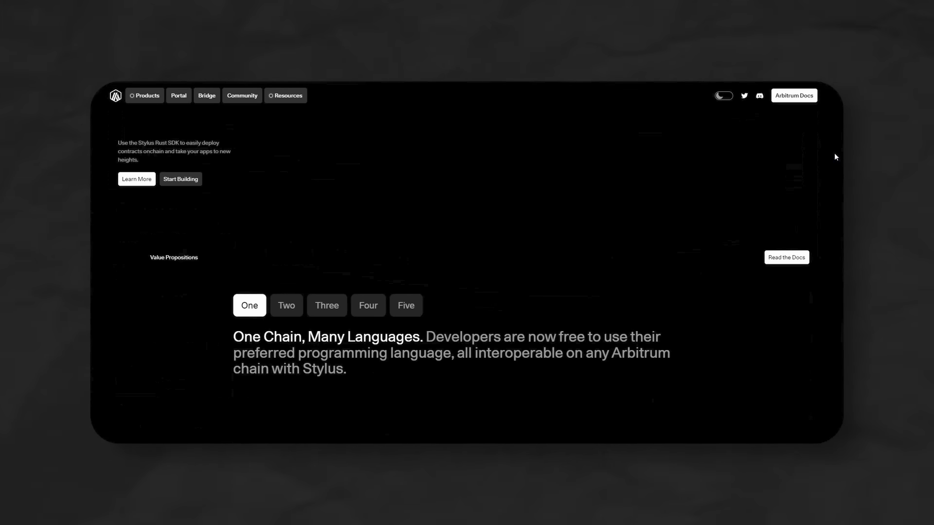
scroll(836, 157, down, 5)
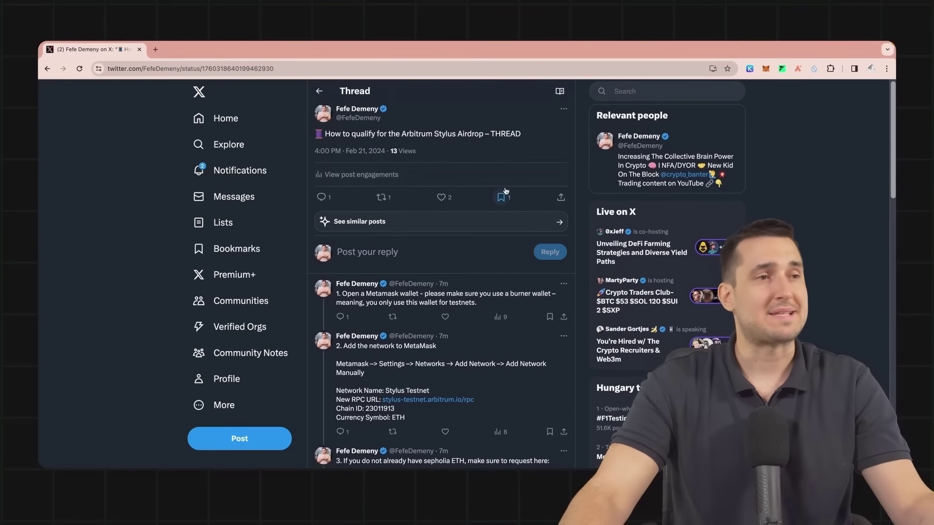
- Follow the Stylus thread's second instruction and open MetaMask's form for adding a network manually
scroll(503, 165, down, 2)
scroll(500, 194, down, 1)
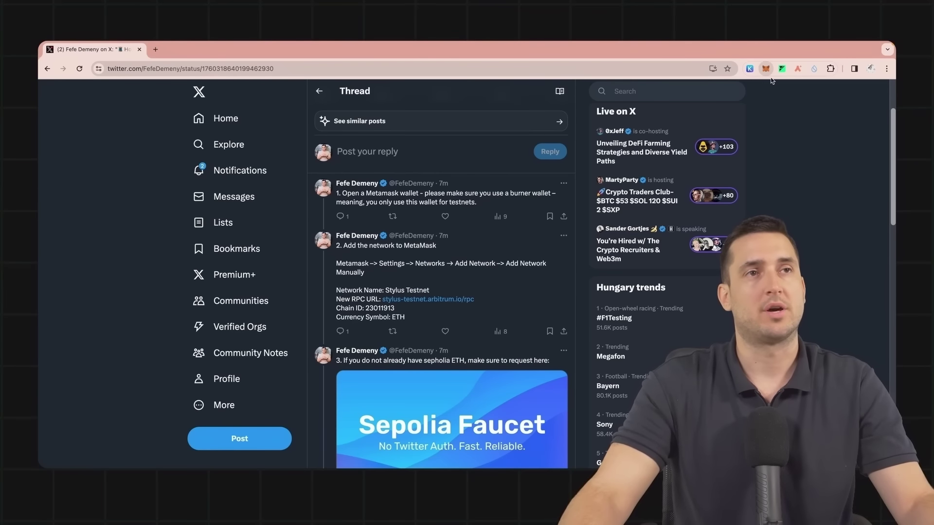
click(766, 68)
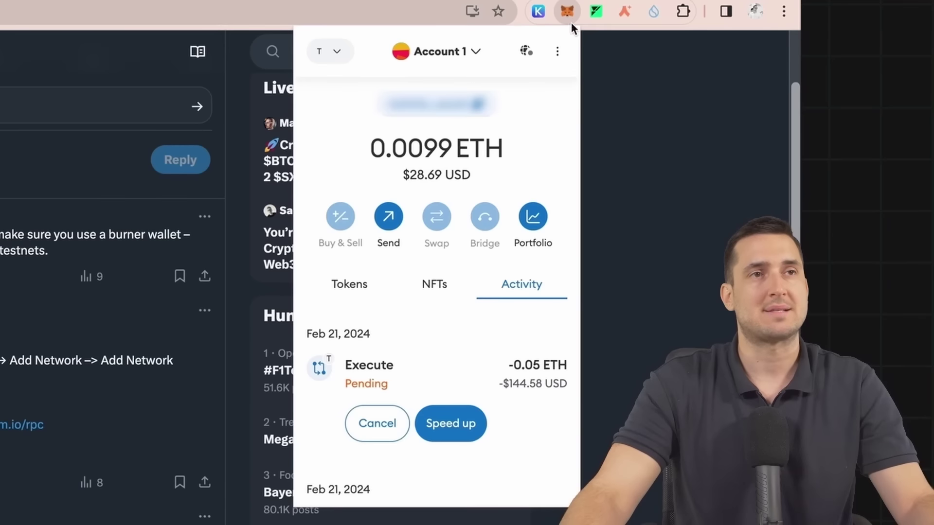
click(558, 53)
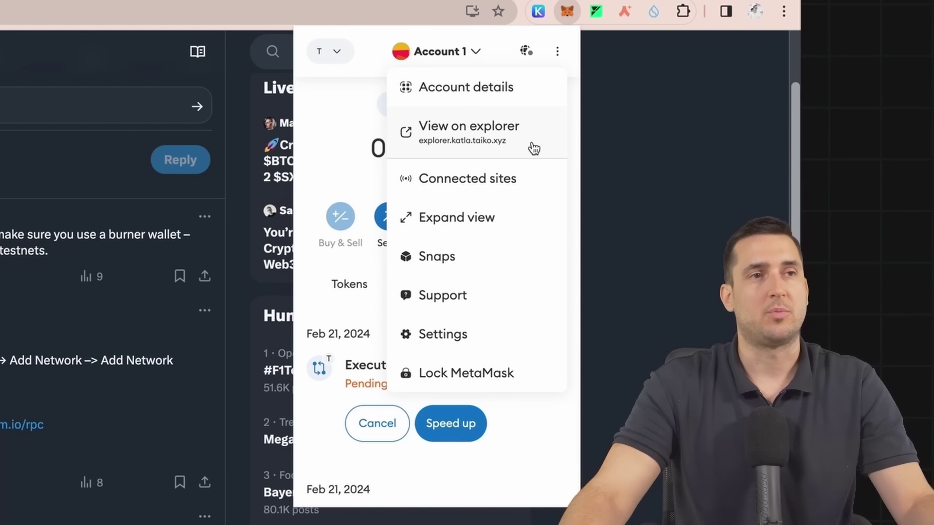
click(451, 337)
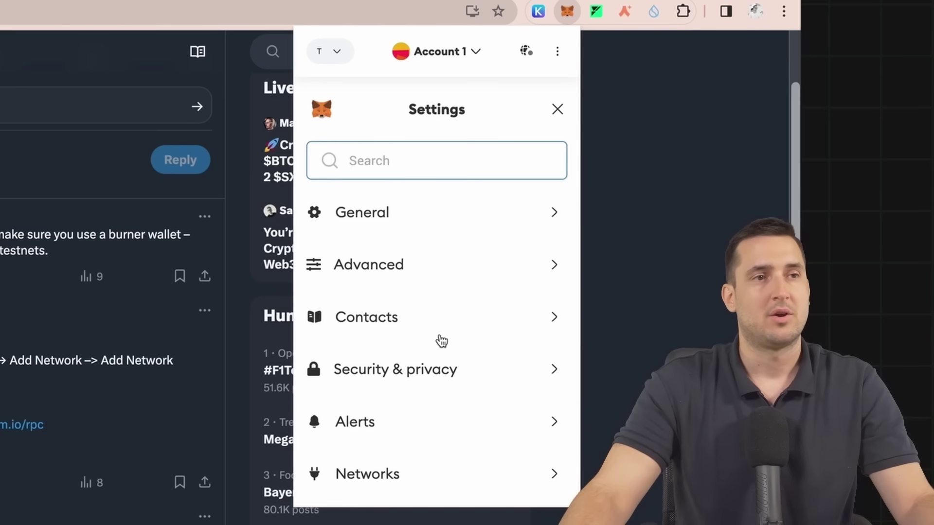
click(418, 480)
click(418, 477)
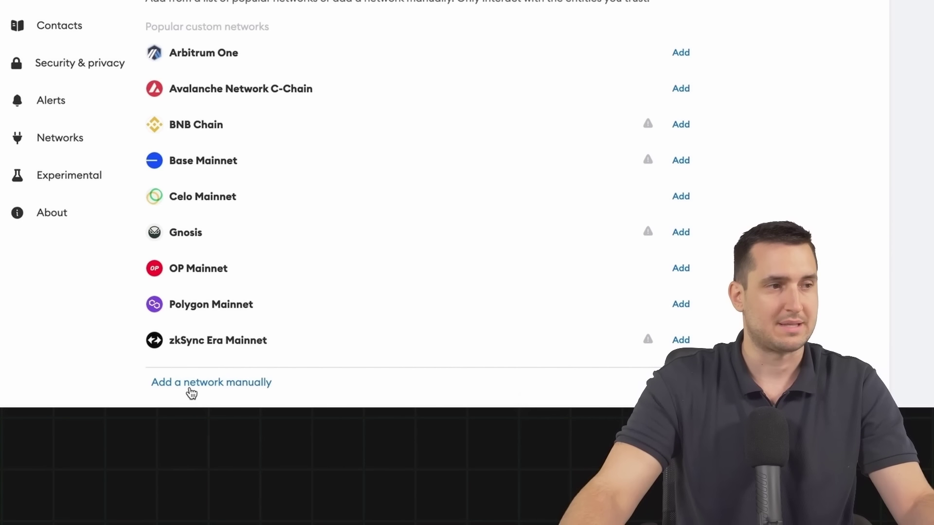
click(194, 393)
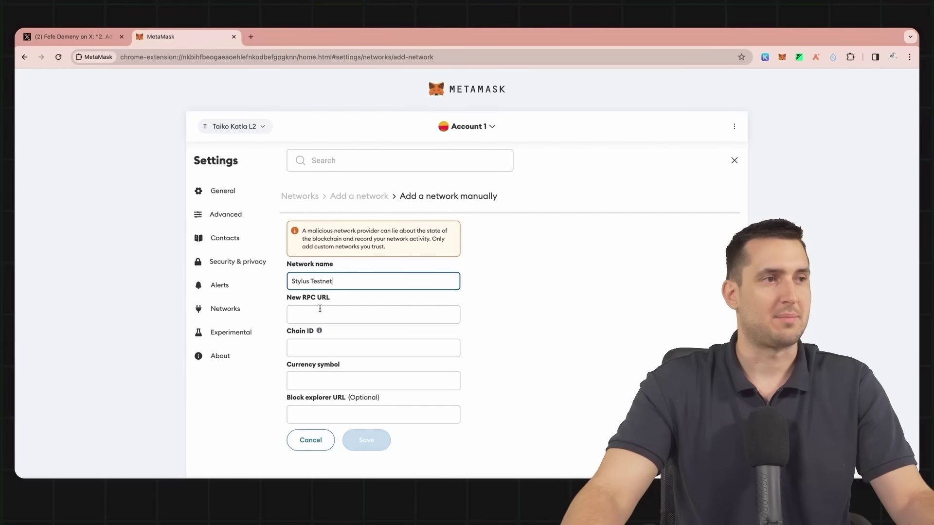
click(319, 309)
click(98, 37)
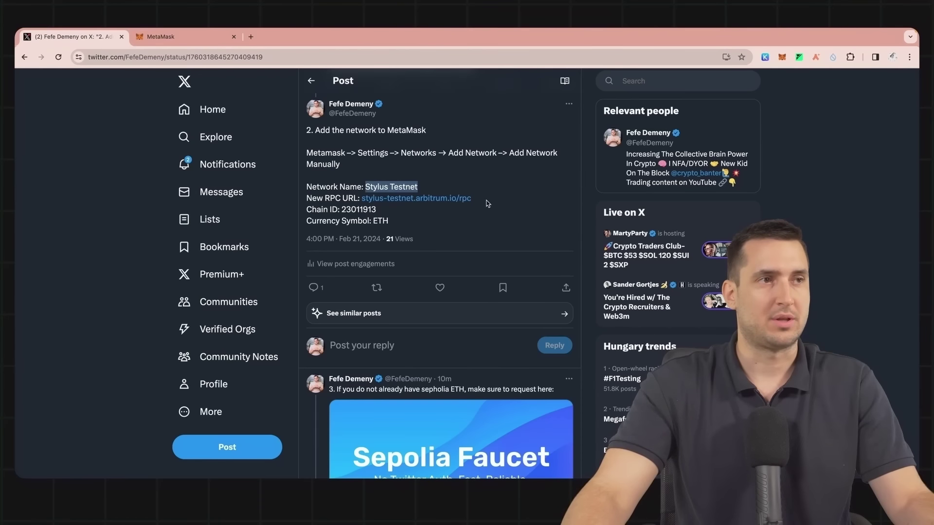
drag(471, 198, 365, 197)
key(ctrl+c)
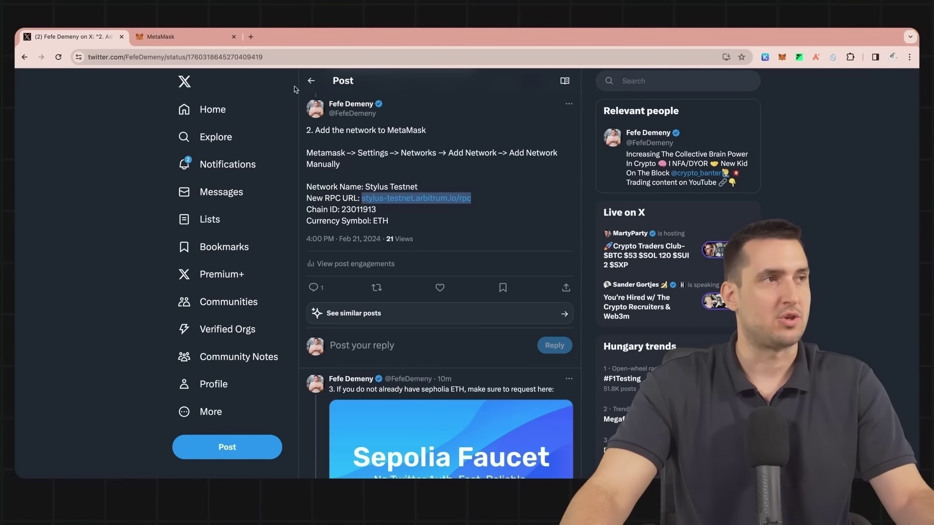
click(206, 35)
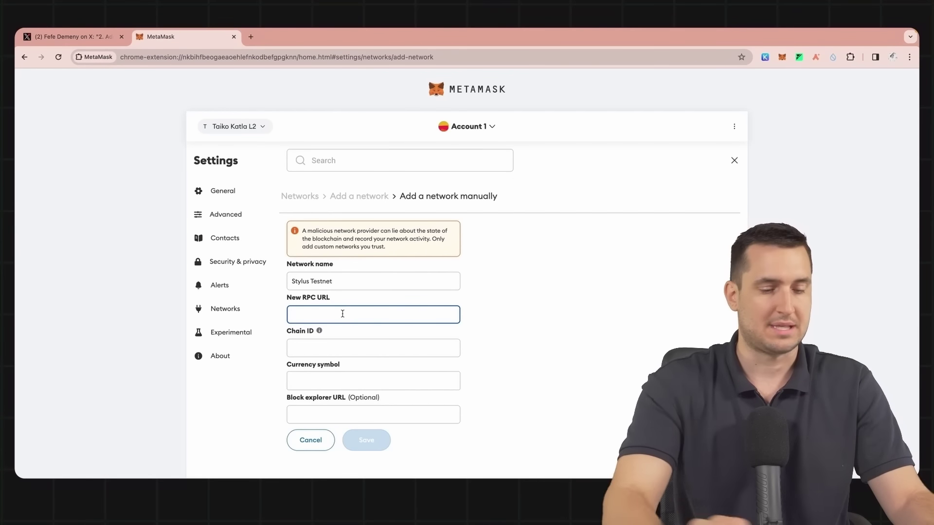
text(https://)
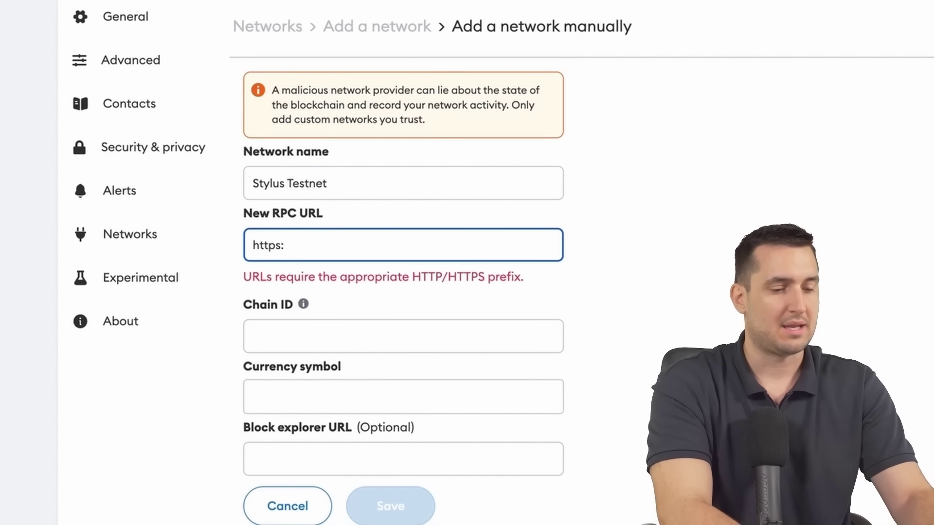
key(ctrl+v)
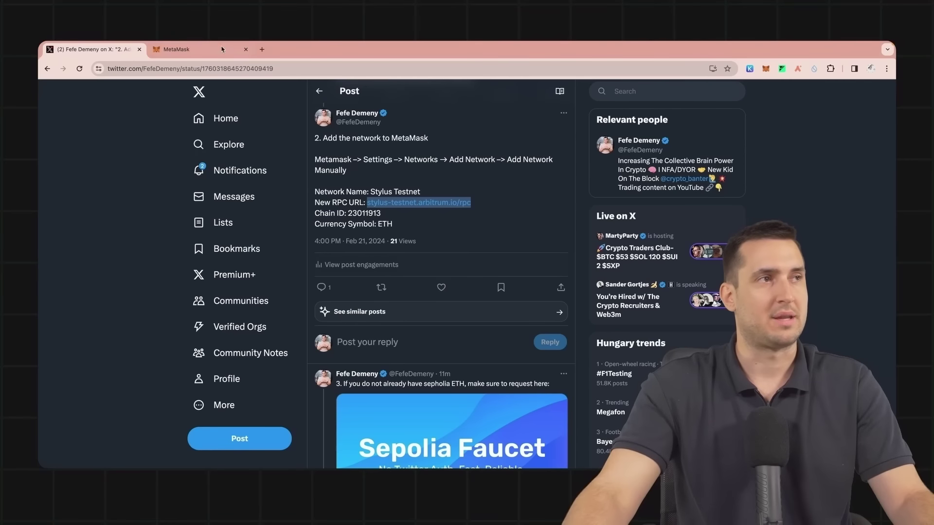
click(217, 49)
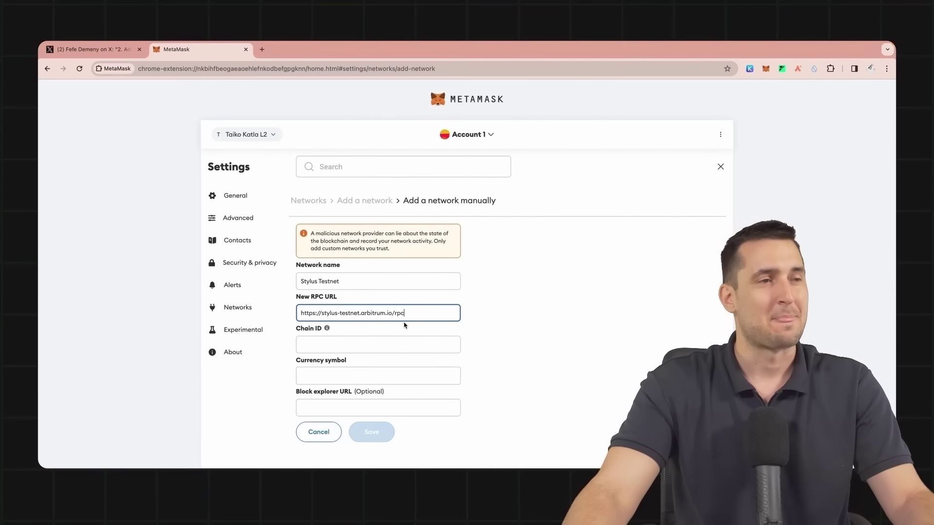
- Fill in chain ID 23011913 and currency symbol ETH from the thread, then save the Stylus Testnet network and switch to it
click(384, 343)
click(92, 50)
double_click(360, 213)
double_click(385, 223)
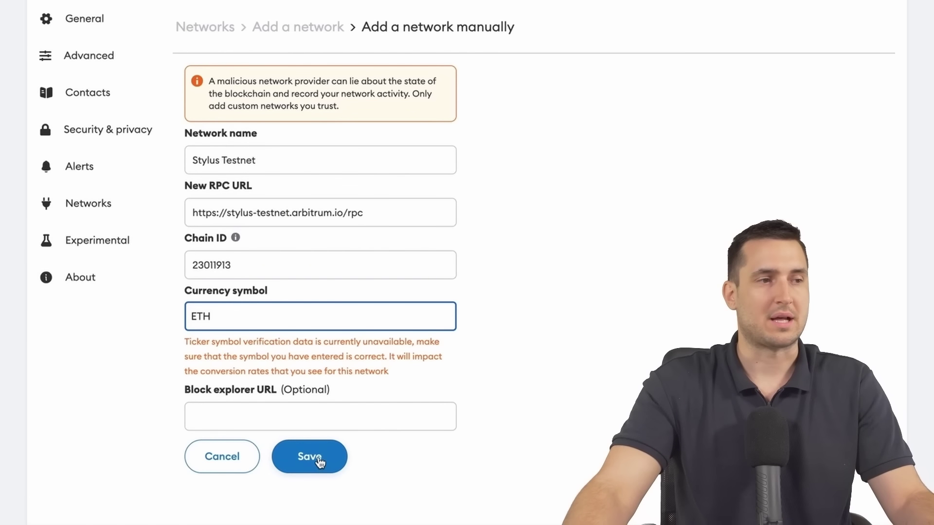
click(363, 425)
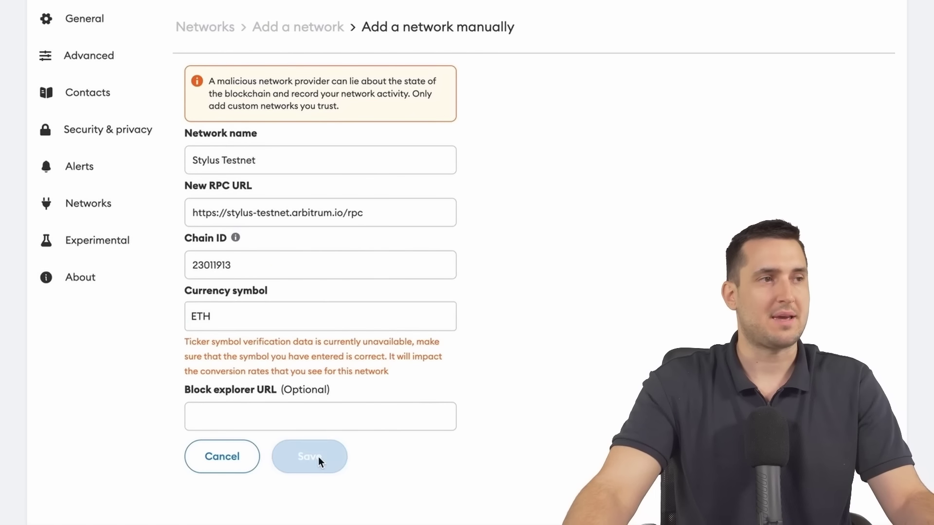
click(476, 388)
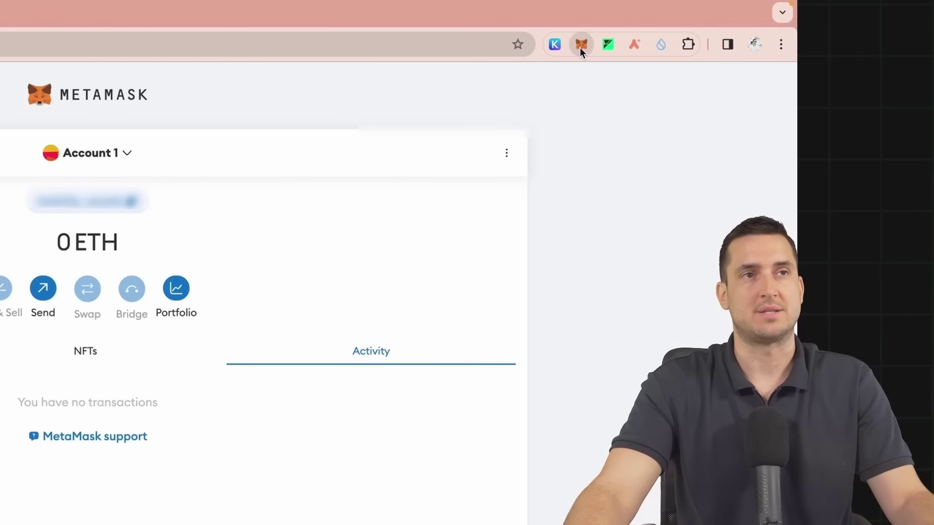
- Check MetaMask's network list for the newly added Stylus Testnet and close the list
click(581, 46)
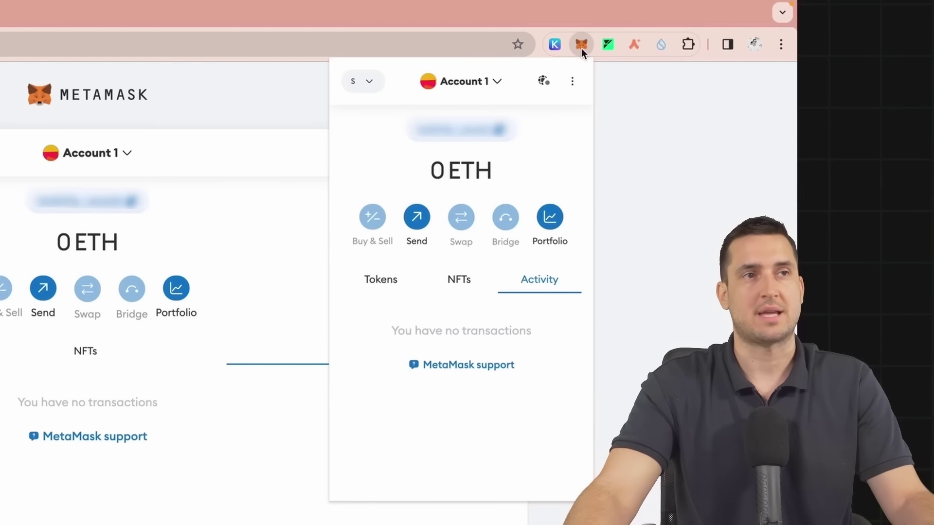
click(358, 82)
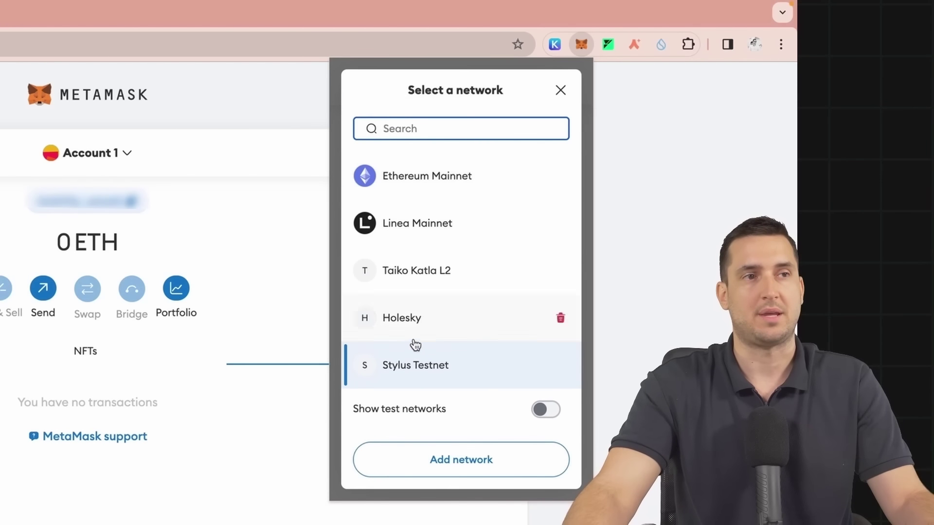
click(560, 90)
- Open bridge.arbitrum.io from the thread's fourth instruction and connect MetaMask's Account 1 to the bridge
click(92, 49)
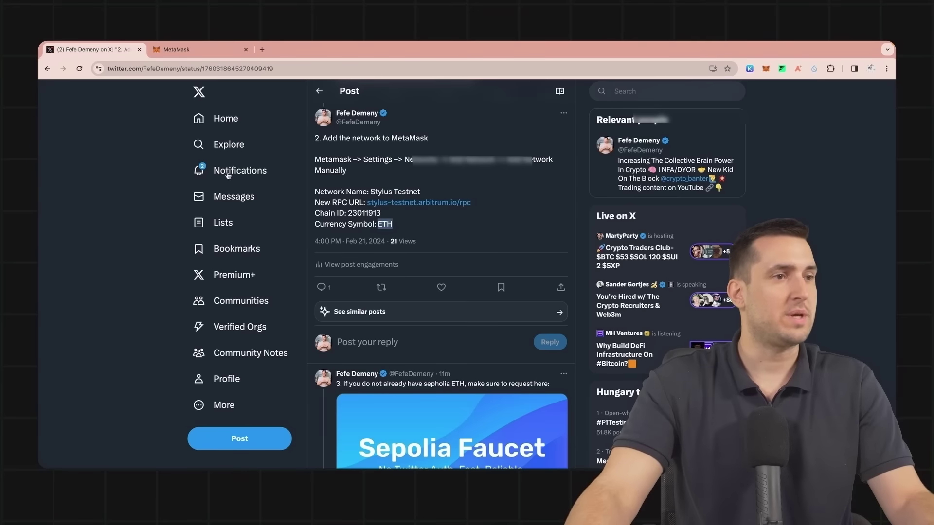
scroll(475, 297, down, 8)
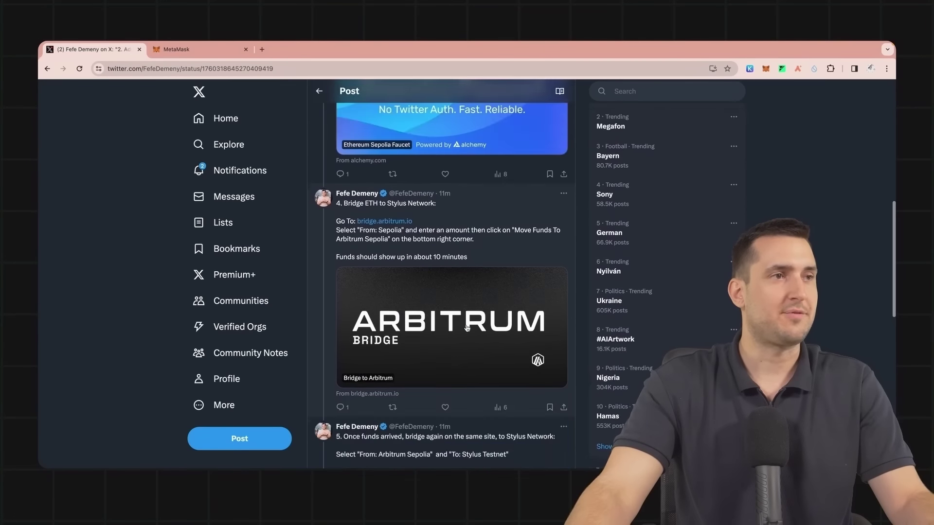
scroll(475, 298, up, 2)
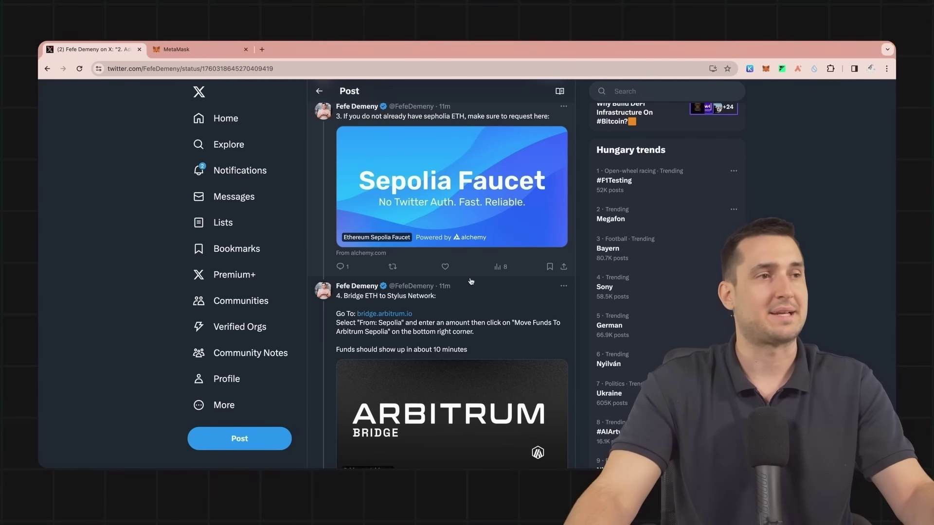
scroll(472, 281, down, 1)
click(392, 296)
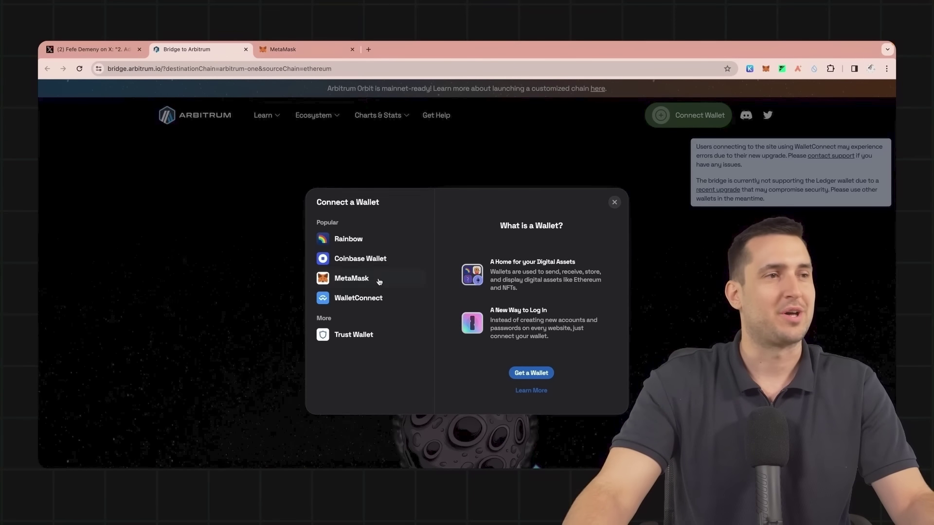
click(379, 282)
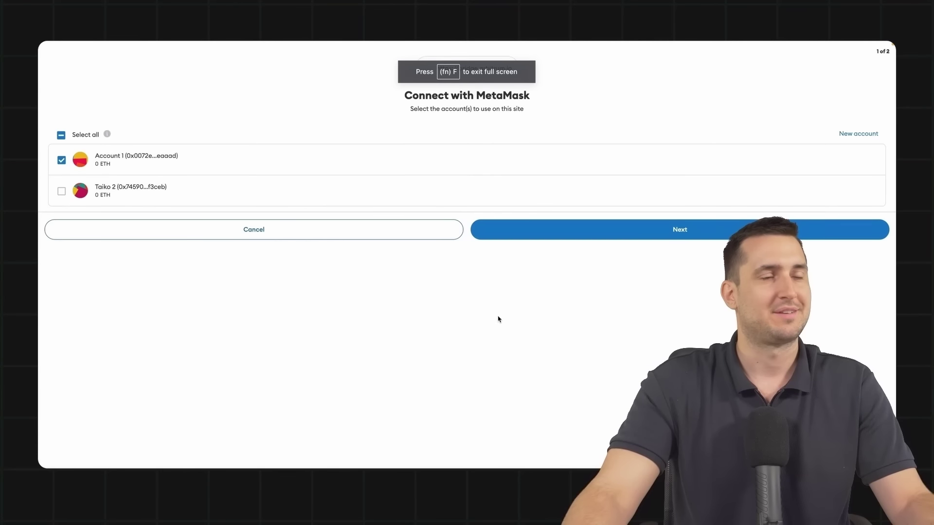
click(635, 233)
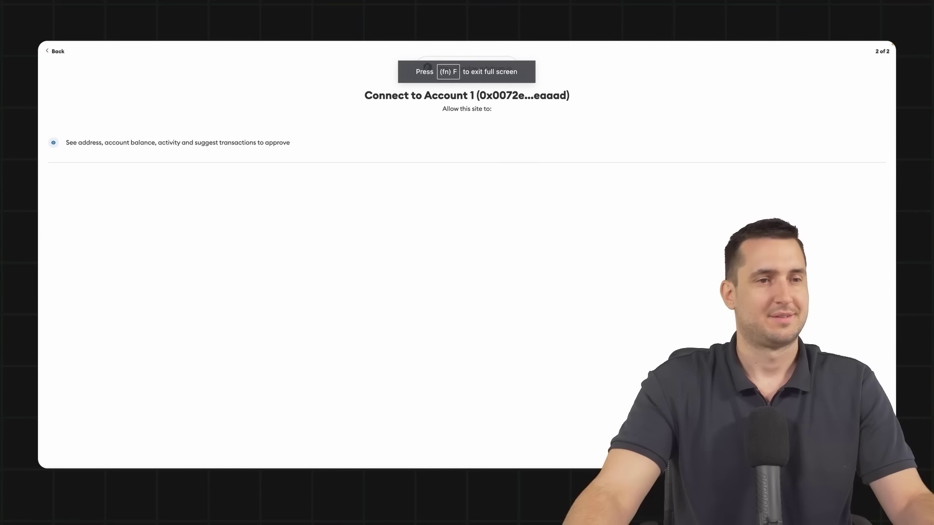
click(598, 482)
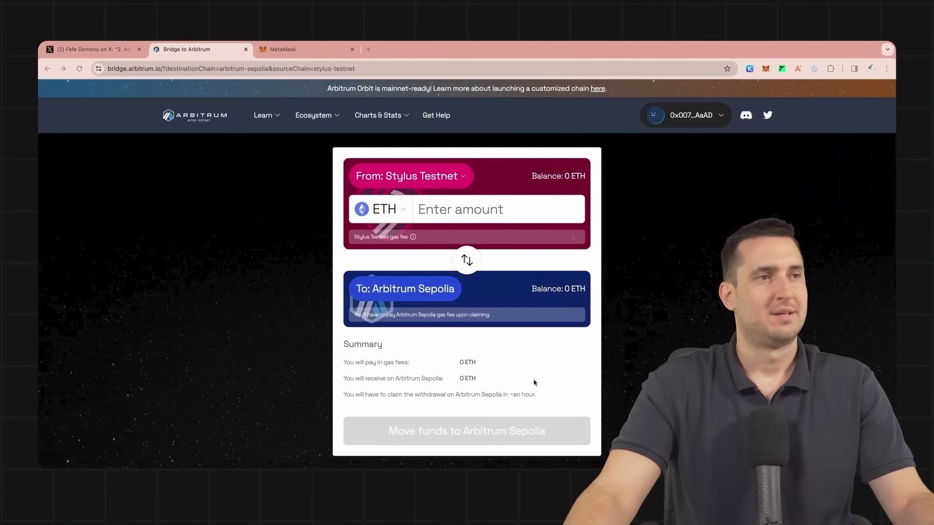
- Set the bridge's source network to Sepolia and move 0.5 ETH to Arbitrum Sepolia
click(93, 49)
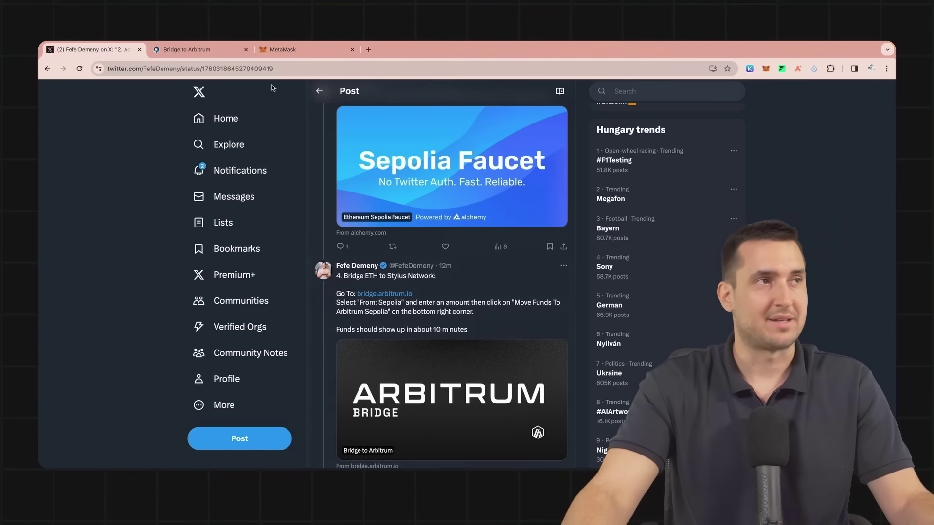
click(209, 49)
click(373, 179)
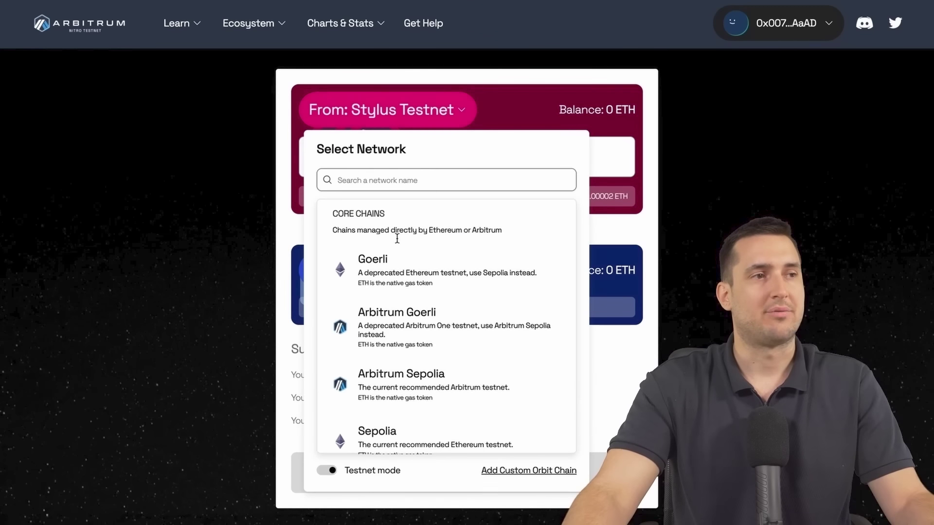
click(442, 428)
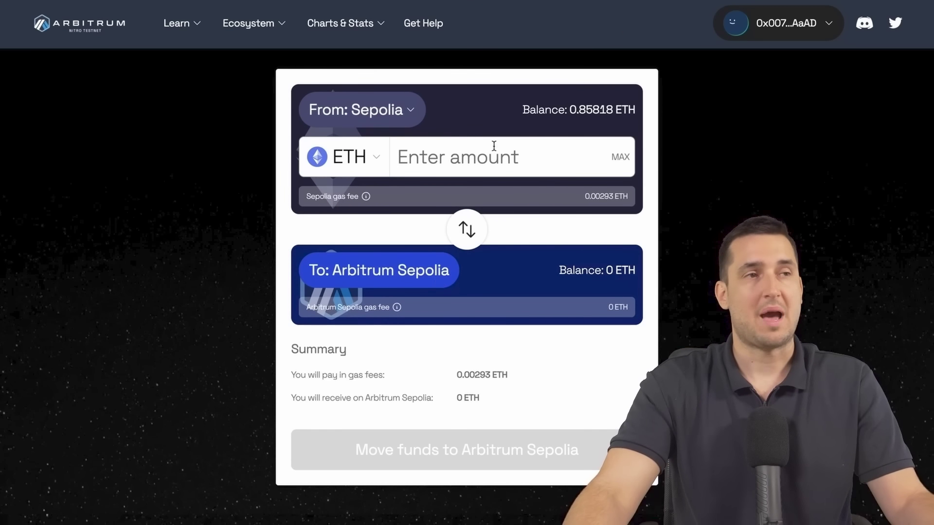
click(439, 162)
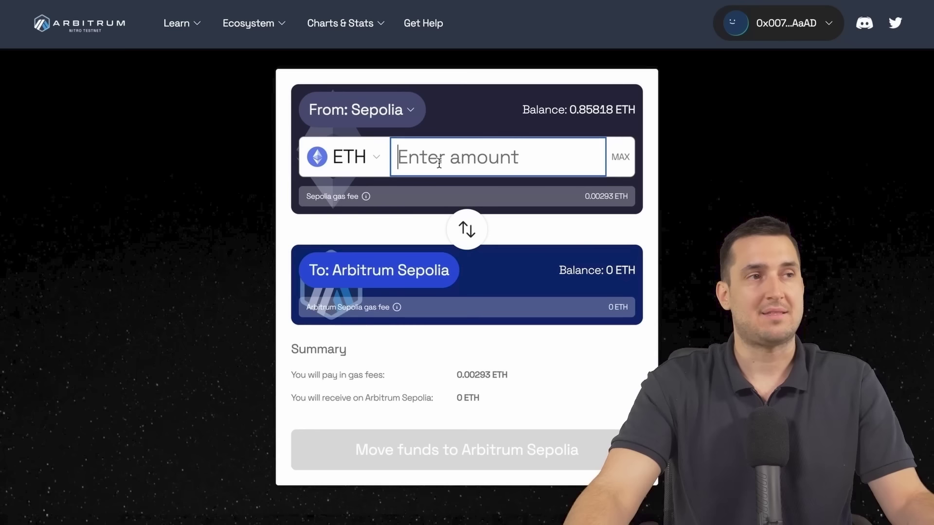
text(0.5)
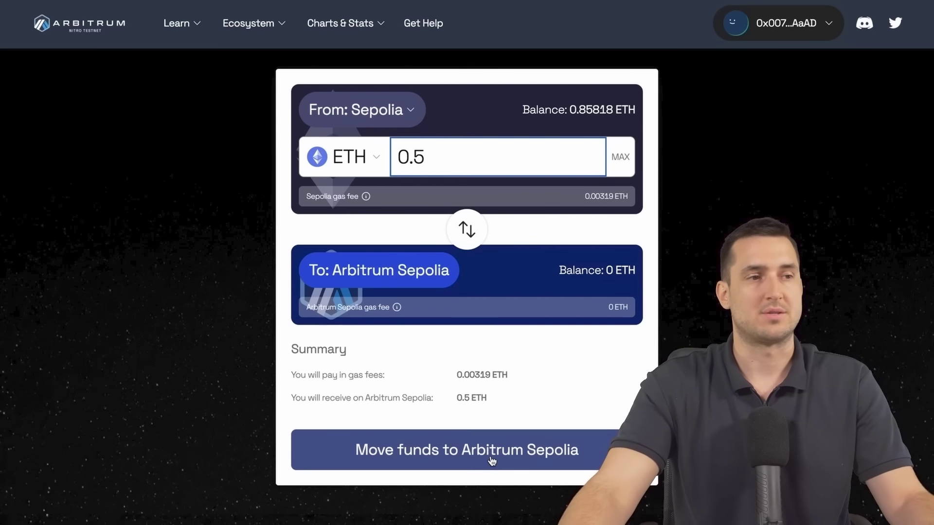
click(492, 461)
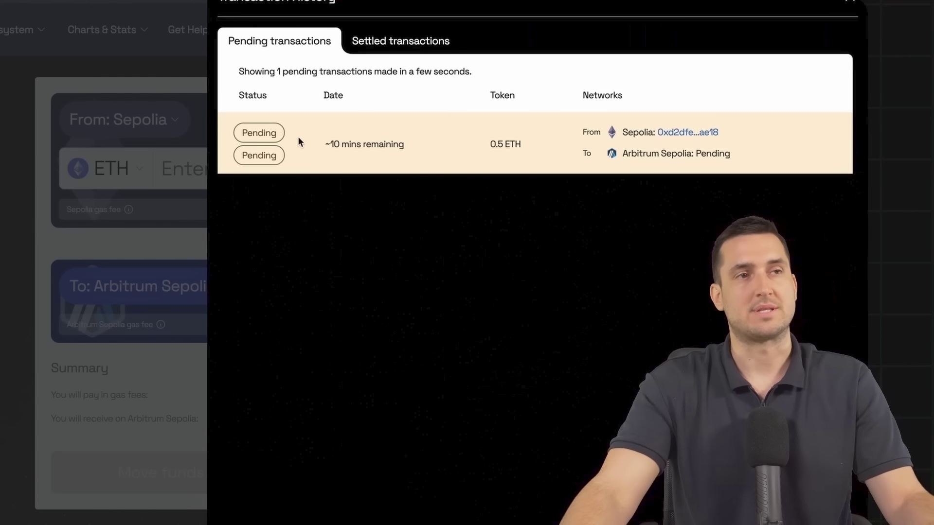
- Check the bridge's pending and settled transactions for the 0.5 ETH transfer, then inspect the Arbitrum Sepolia balance
drag(325, 146, 402, 149)
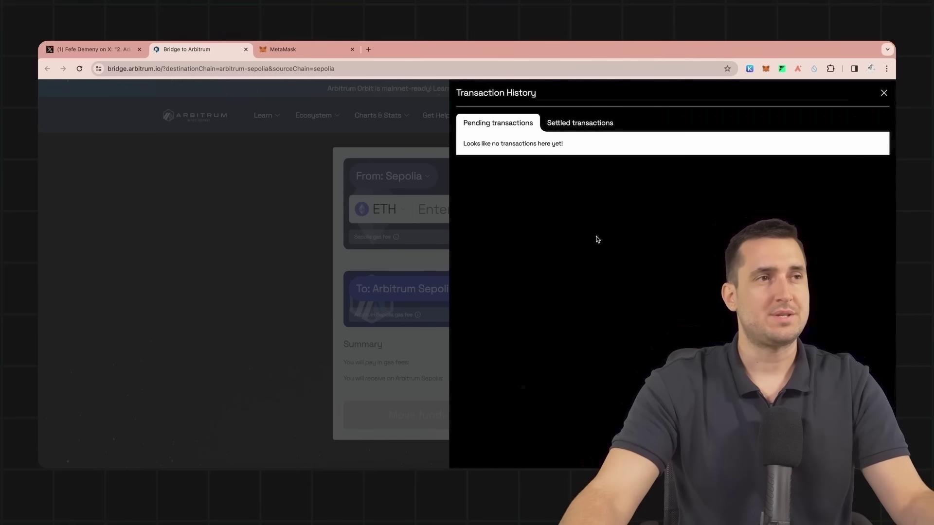
click(570, 128)
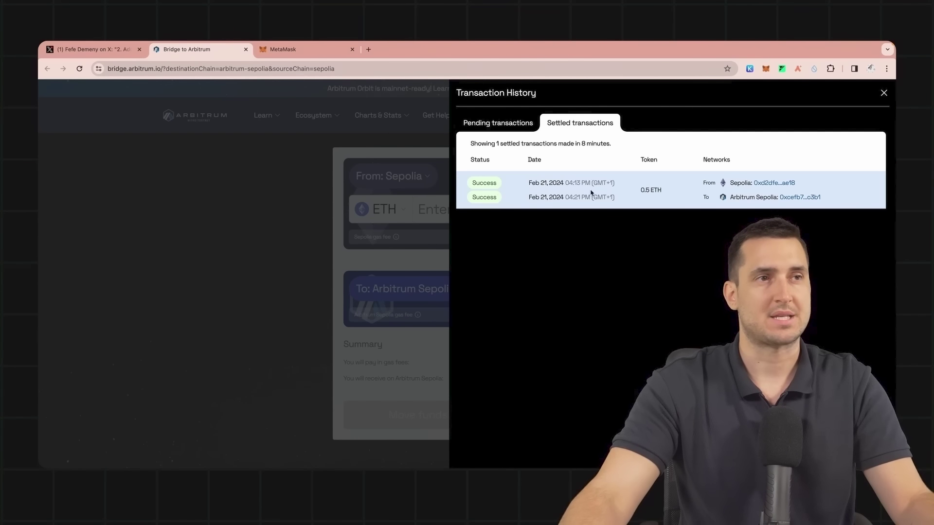
click(297, 216)
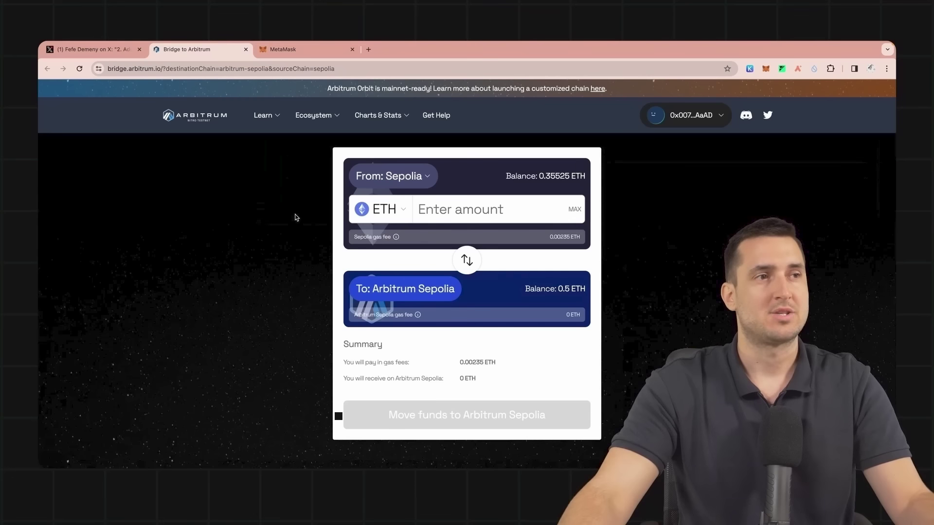
drag(531, 289, 598, 290)
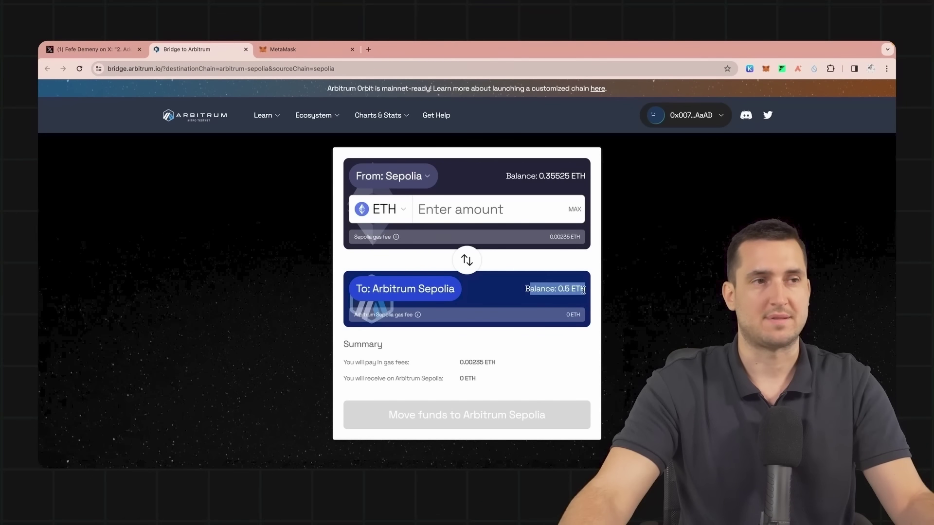
click(579, 289)
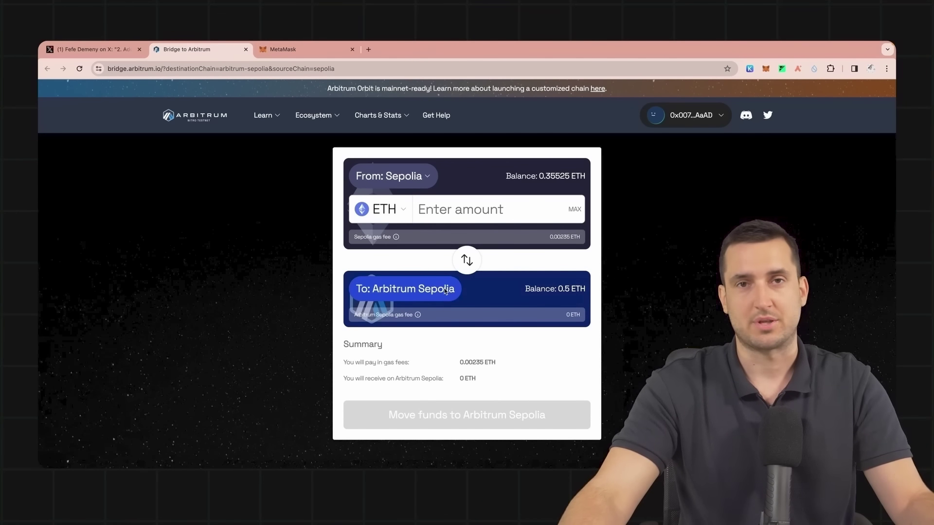
- Follow the thread's fifth instruction and set the bridge direction from Arbitrum Sepolia to Stylus Testnet
click(108, 52)
scroll(525, 278, down, 5)
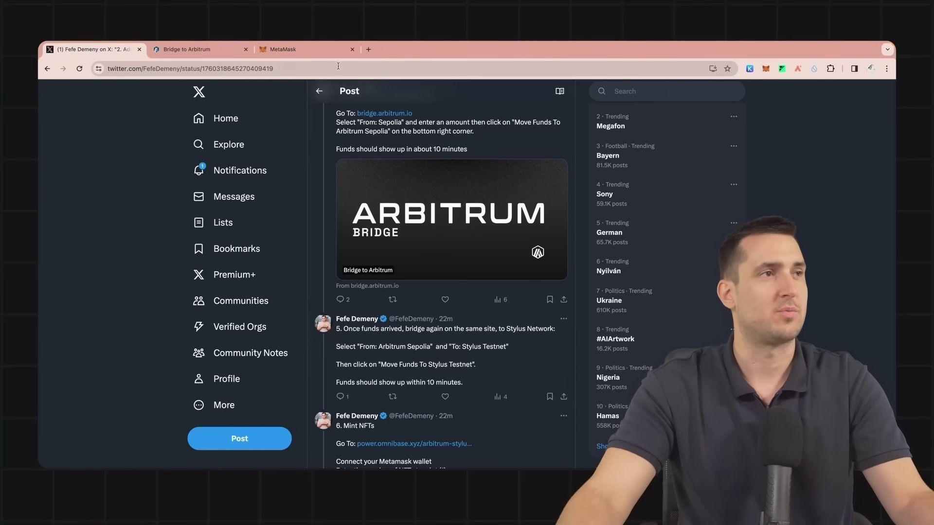
click(192, 50)
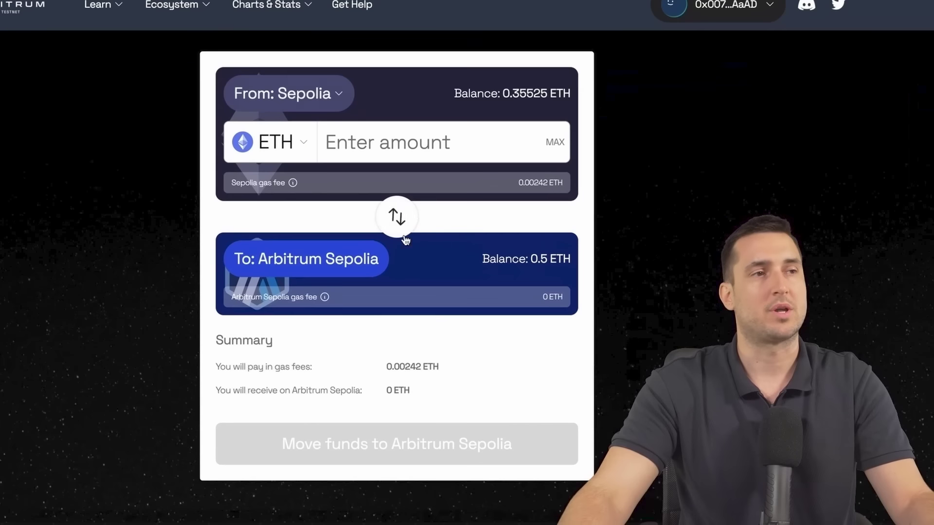
click(468, 262)
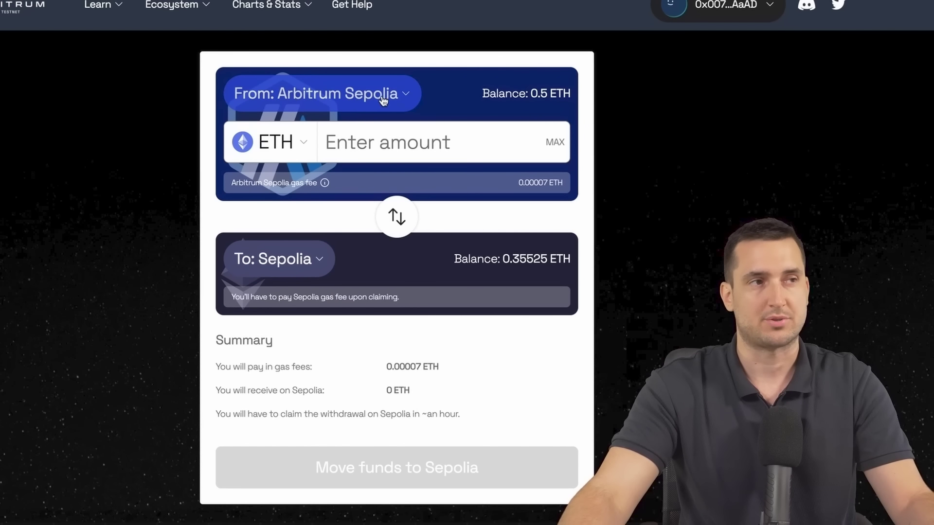
click(302, 257)
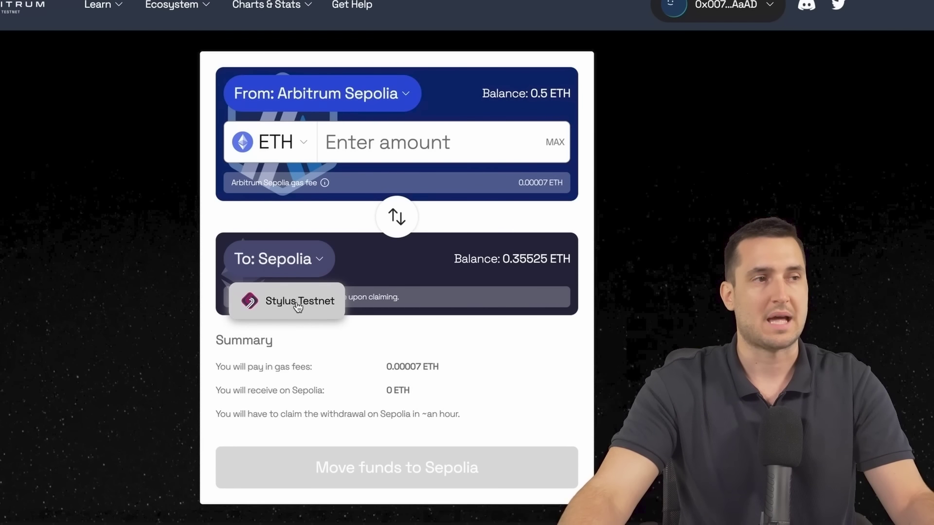
click(297, 305)
- Set the amount to bridge to Stylus Testnet to 0.3 ETH
click(395, 137)
text(0.5)
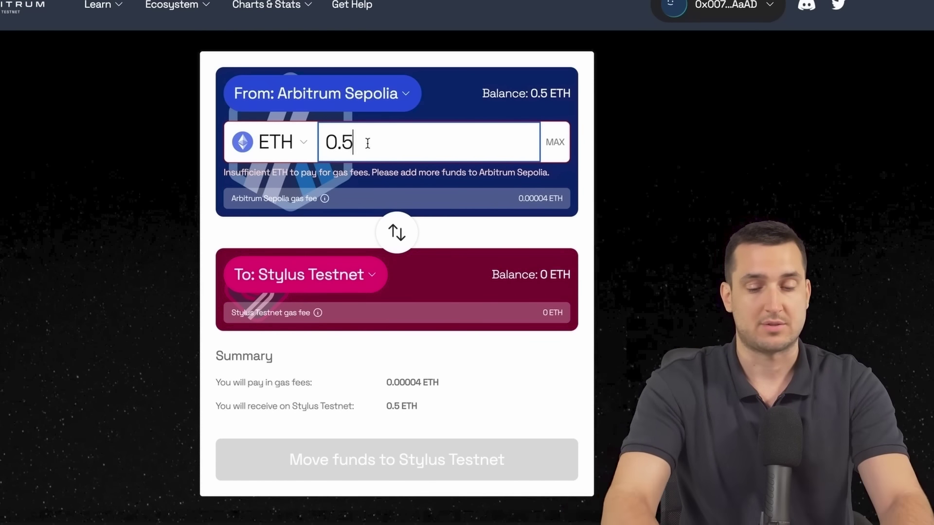
key(BackSpace)
text(3)
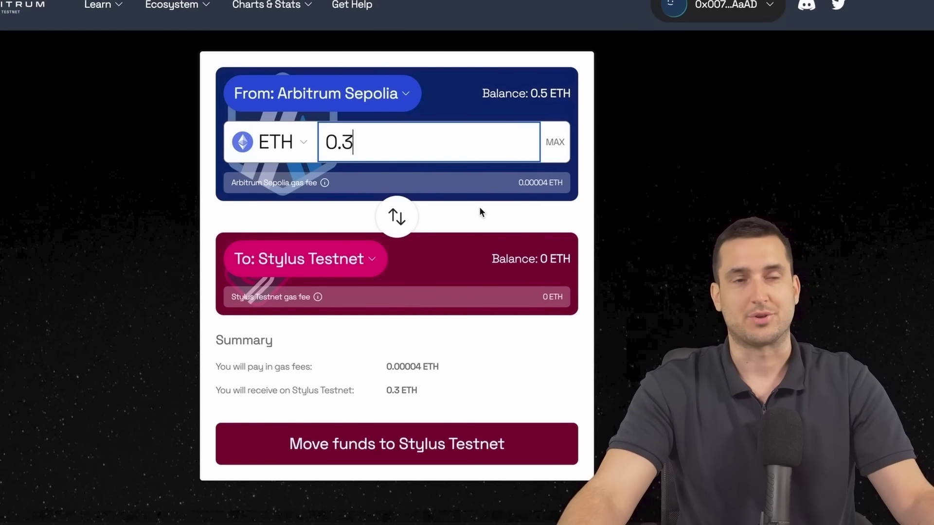
- Move the 0.3 ETH to Stylus Testnet and verify the transfer in the transaction history and the destination balance
click(365, 460)
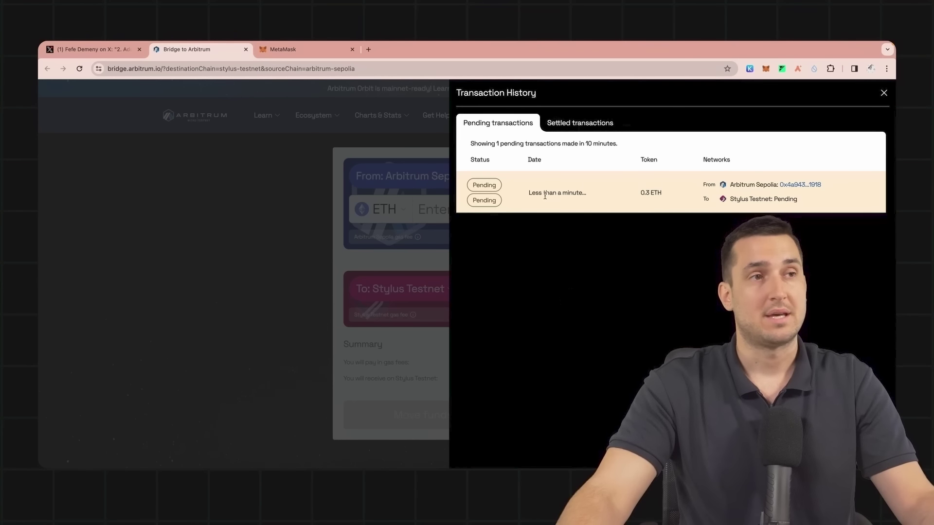
drag(529, 194, 588, 196)
click(599, 250)
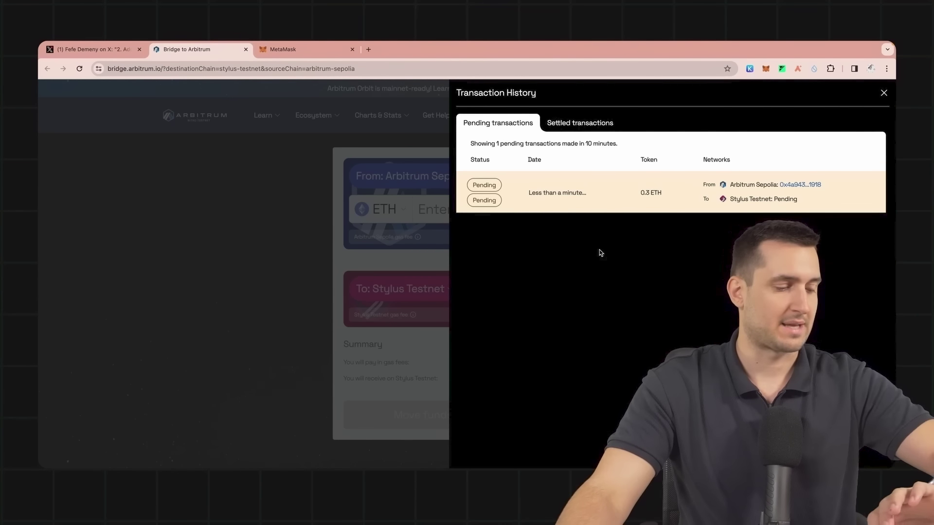
click(565, 127)
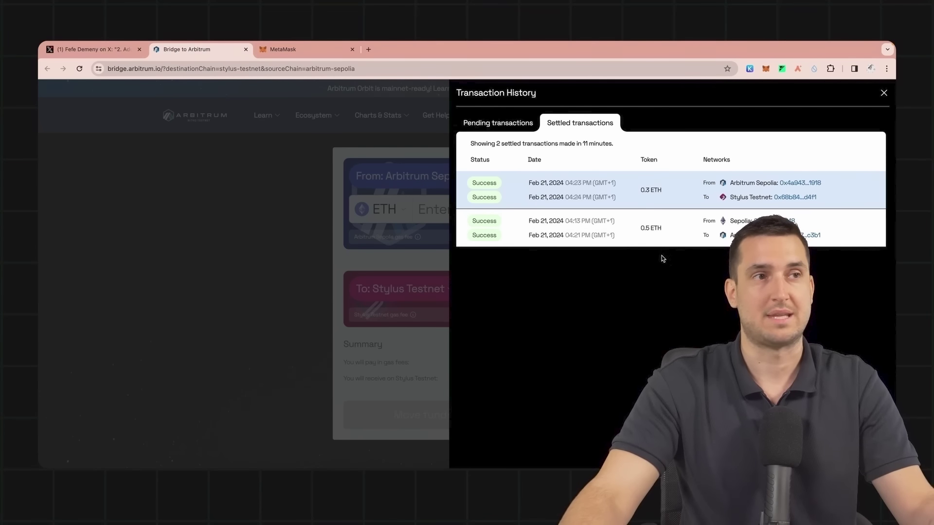
click(327, 272)
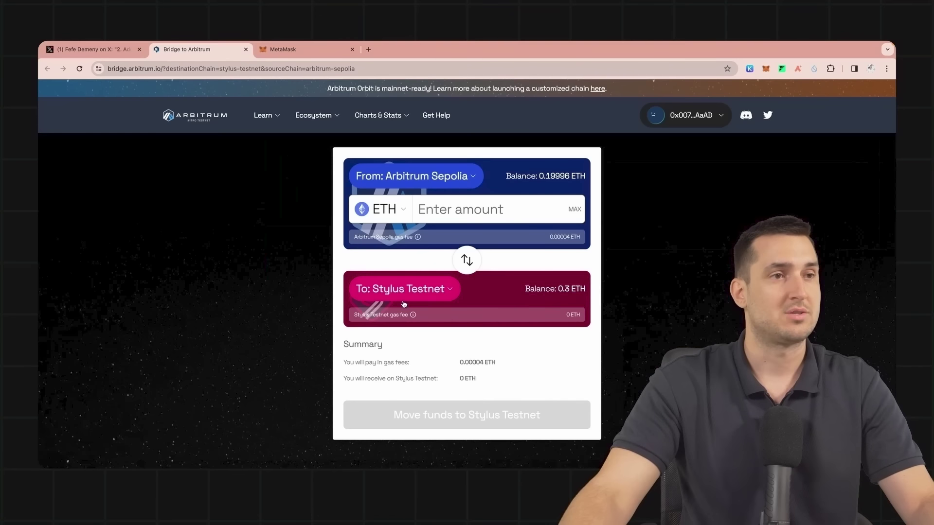
drag(527, 289, 577, 288)
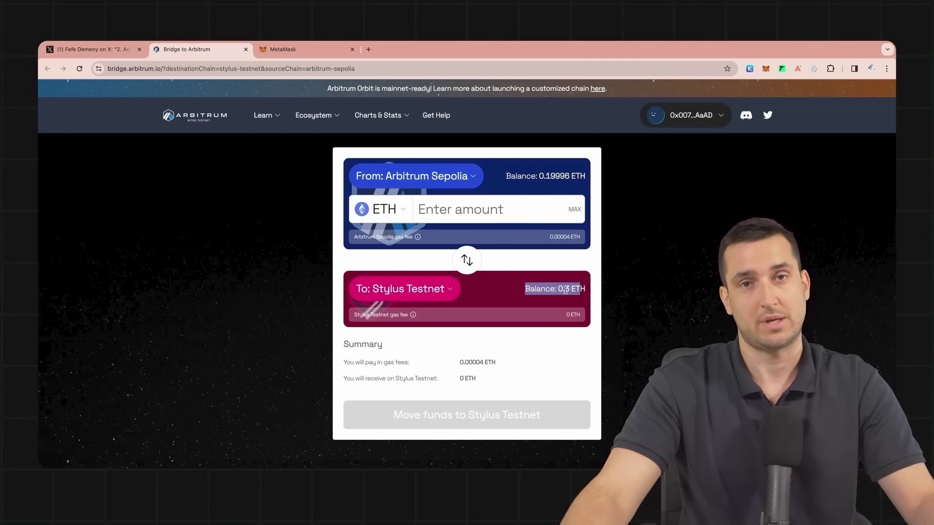
- Open the NFT mint site from the thread's sixth instruction, connect the wallet and mint 1 Onchain Power NFT
click(92, 49)
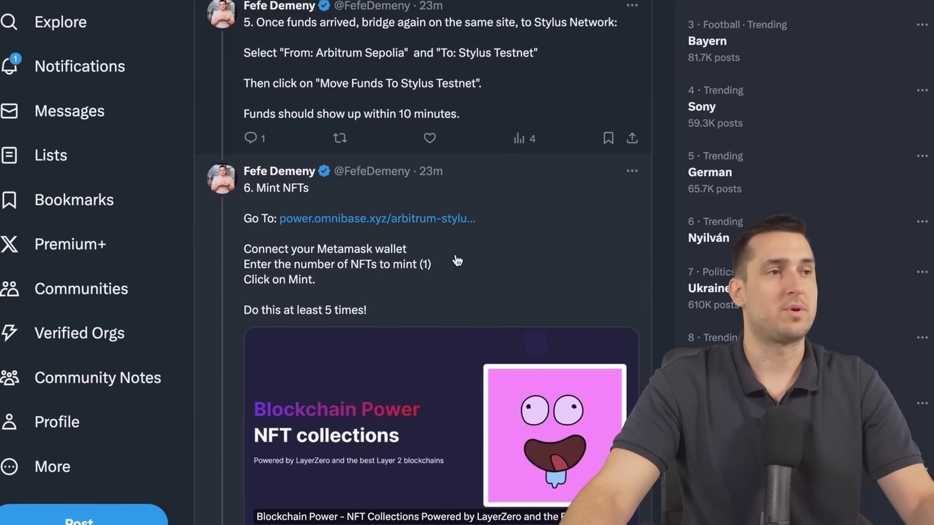
click(397, 224)
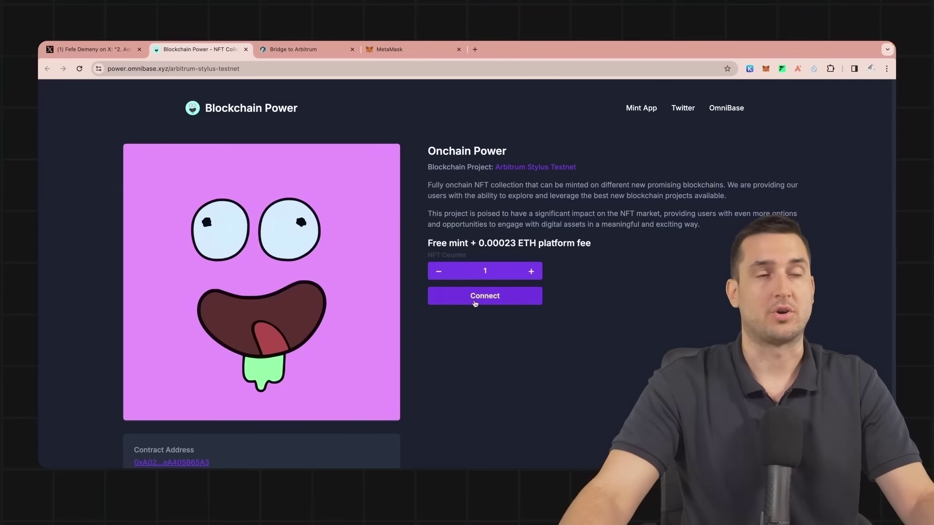
click(475, 298)
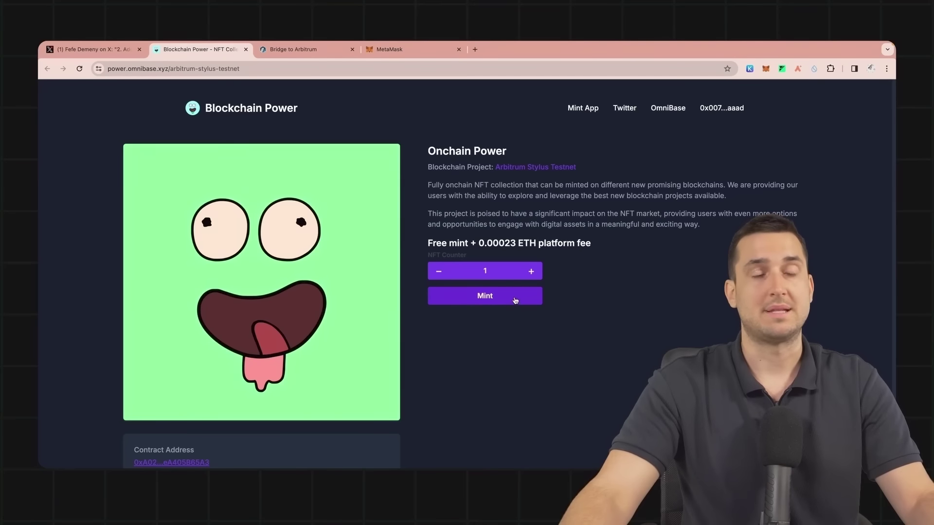
click(512, 297)
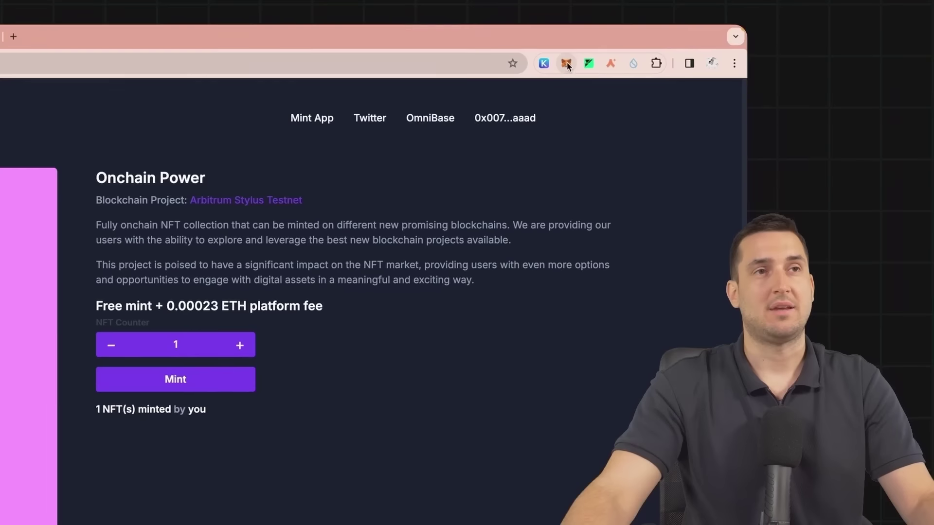
- Check the mint in MetaMask's tokens, NFTs and activity, and in the mint page's count of minted NFTs
click(766, 68)
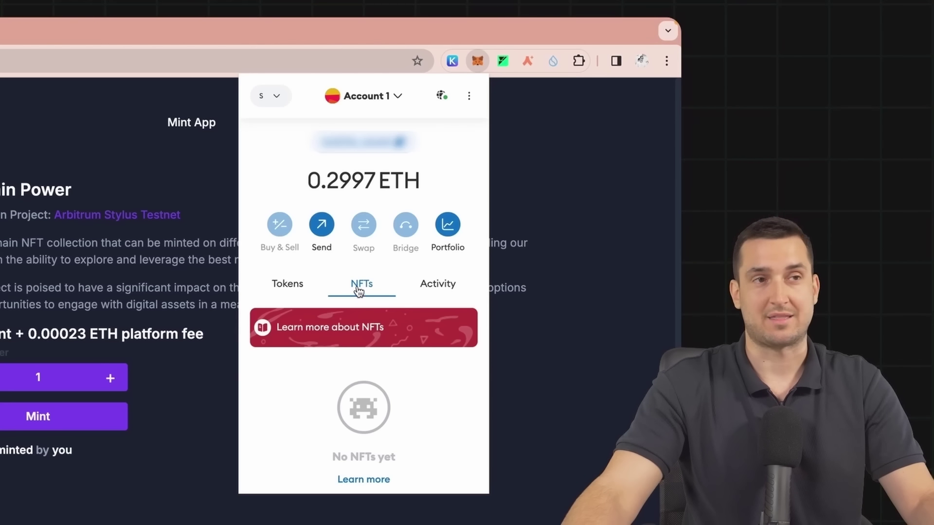
click(304, 288)
click(356, 288)
click(311, 289)
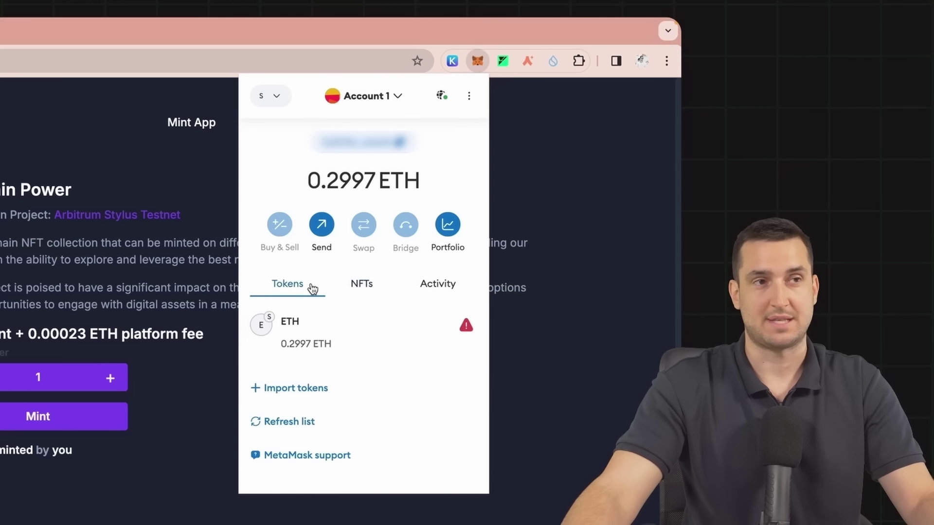
click(360, 291)
click(436, 293)
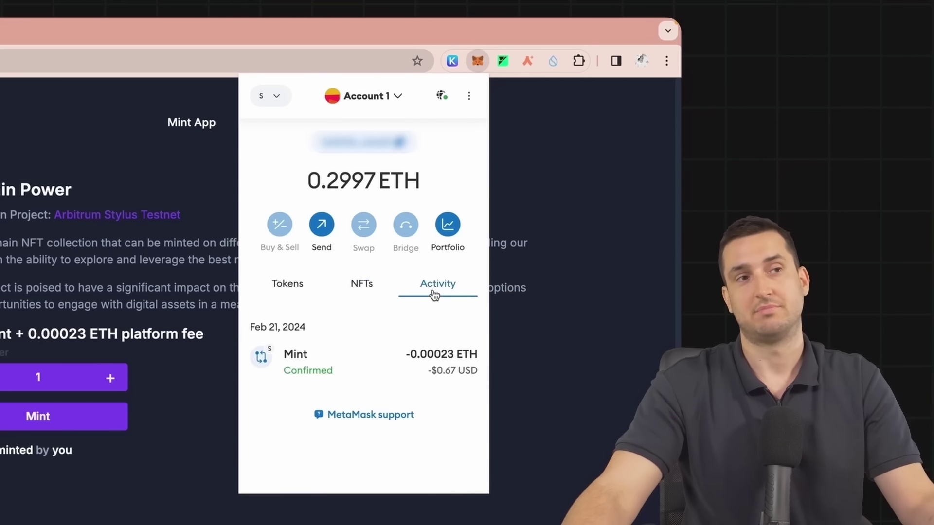
click(611, 290)
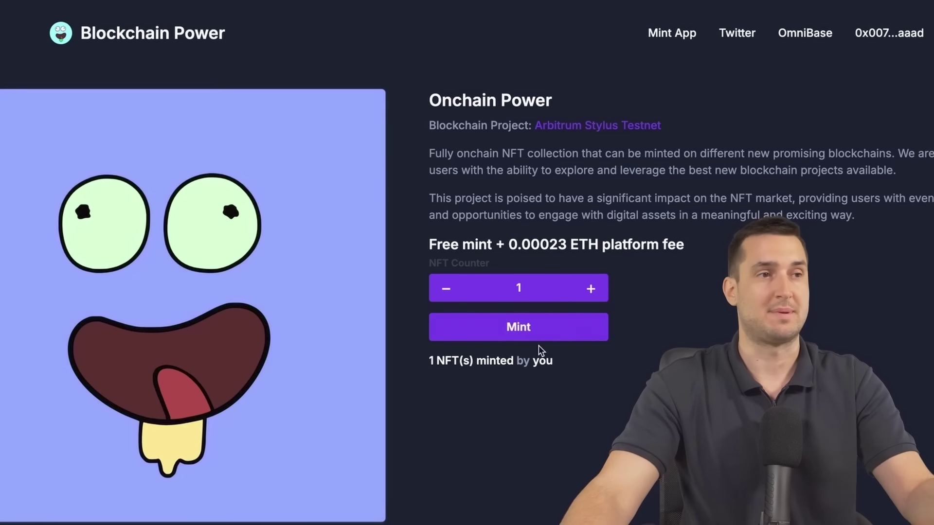
drag(429, 363, 536, 364)
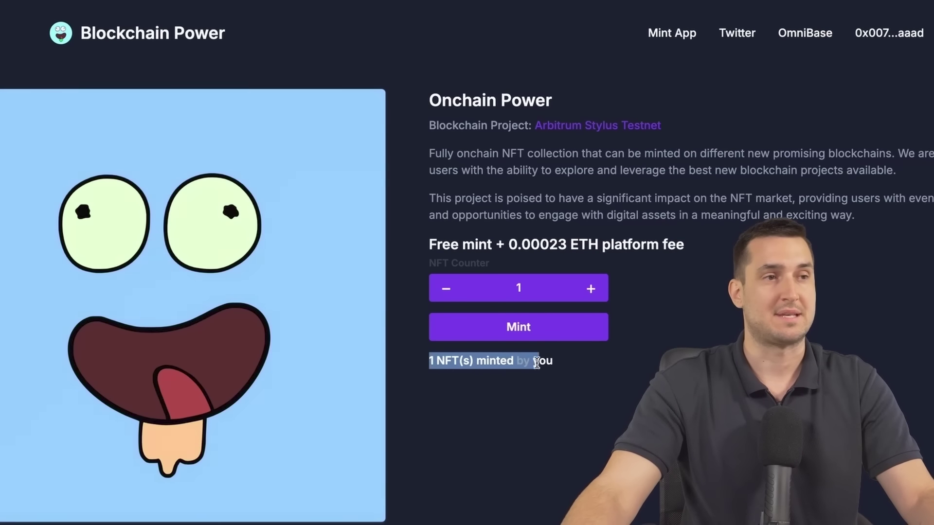
click(574, 369)
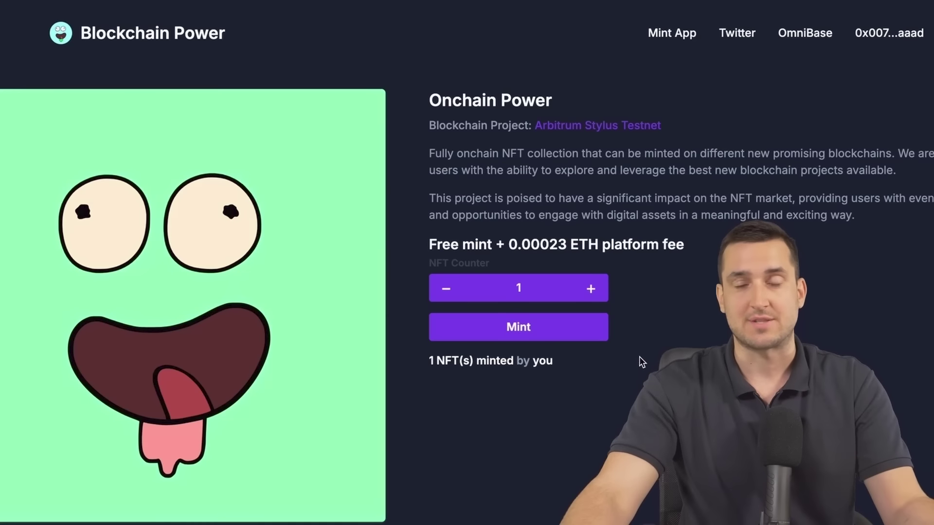
- Repeat the single Onchain Power mint until 5 NFTs are minted, checking the minted count on the page
click(539, 330)
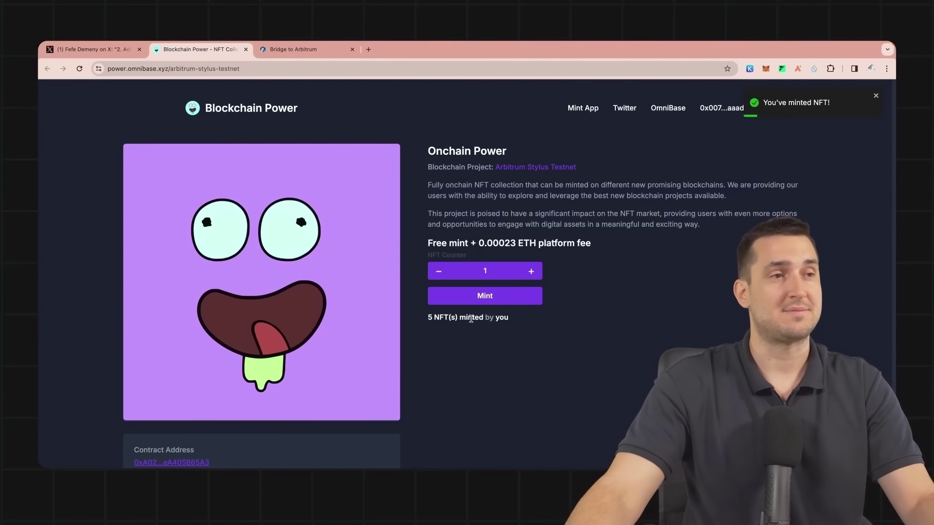
drag(427, 318, 541, 323)
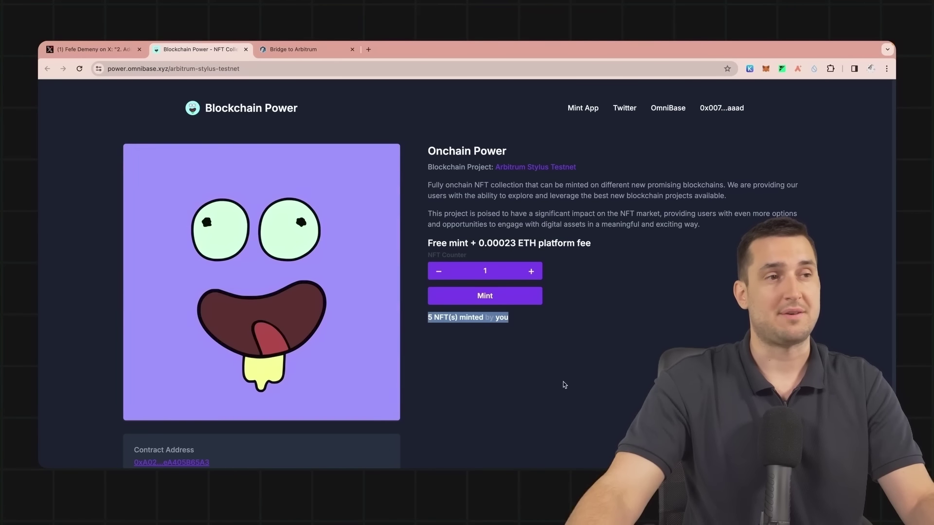
click(563, 382)
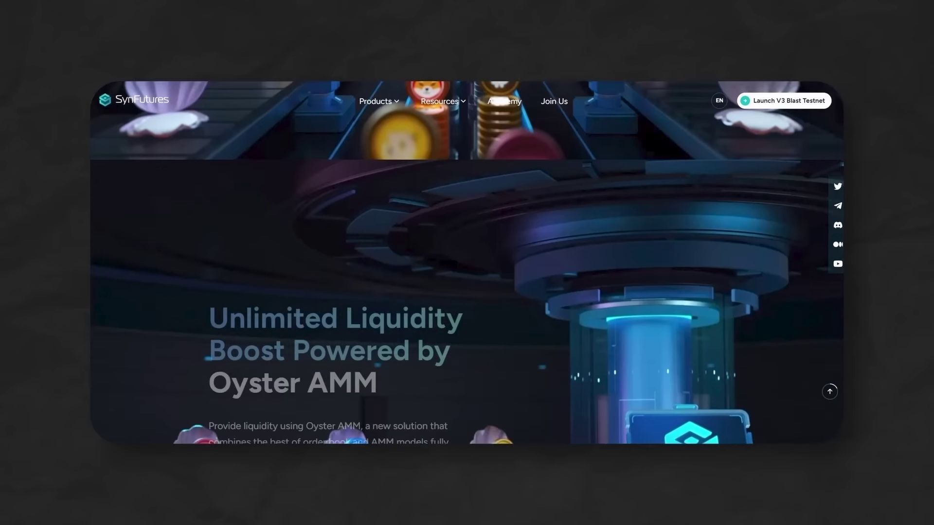
scroll(467, 263, down, 5)
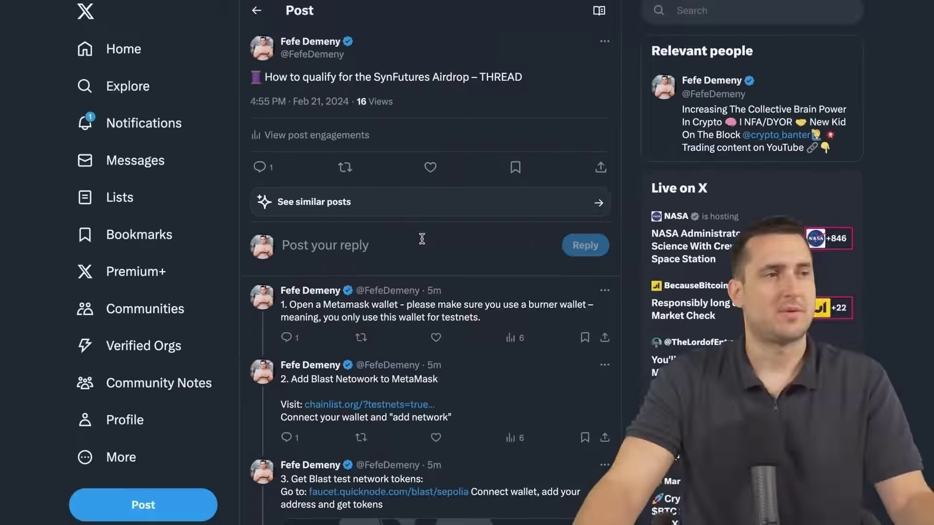
- Follow the SynFutures thread's second instruction to open the Blast networks on ChainList and connect the wallet
scroll(423, 235, down, 1)
scroll(426, 261, down, 2)
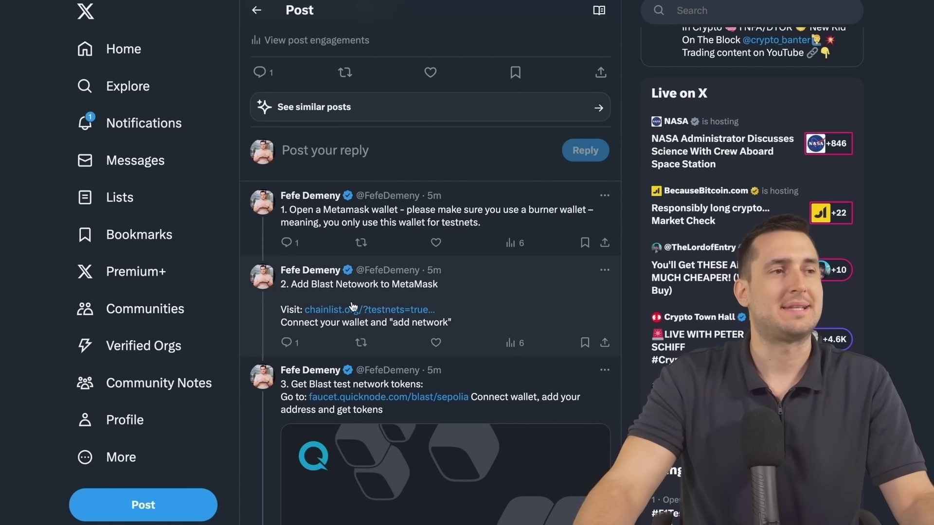
click(321, 310)
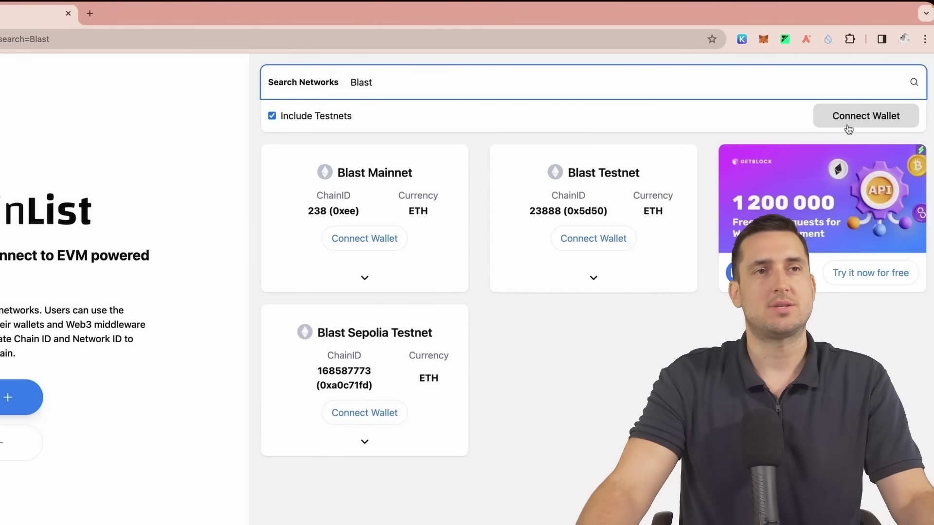
click(849, 120)
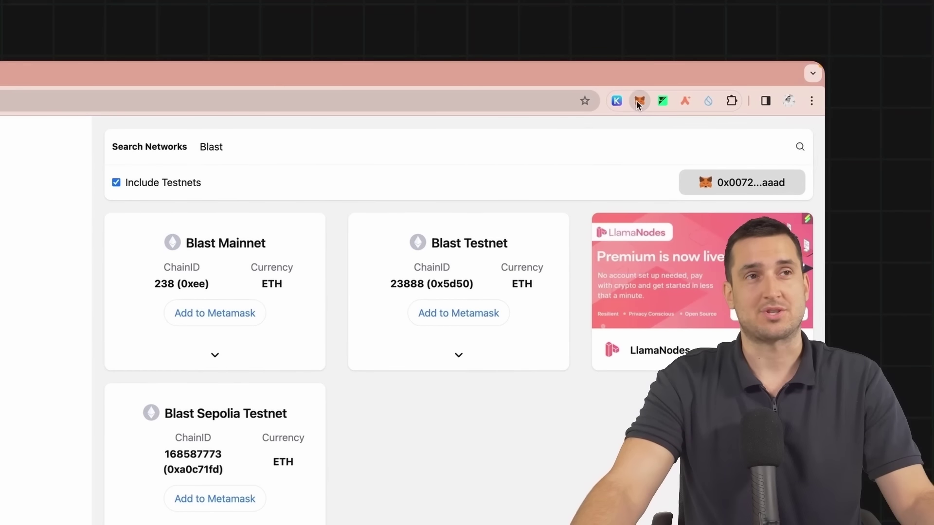
- Check MetaMask's network list for Blast Sepolia Testnet
click(640, 102)
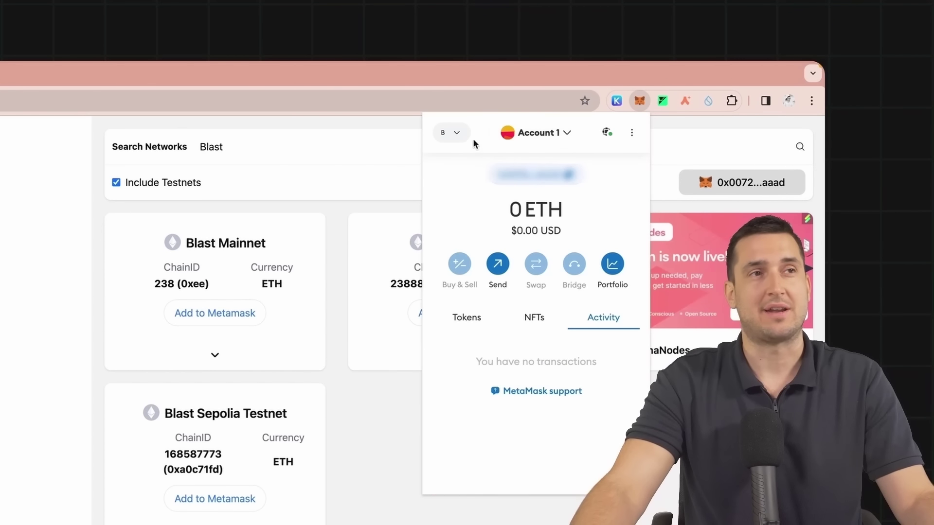
click(455, 136)
scroll(535, 291, down, 3)
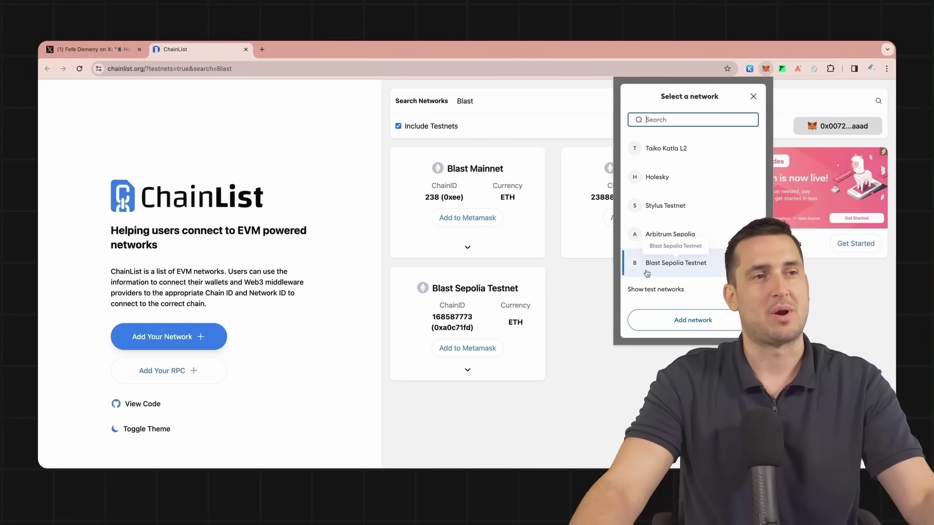
click(589, 304)
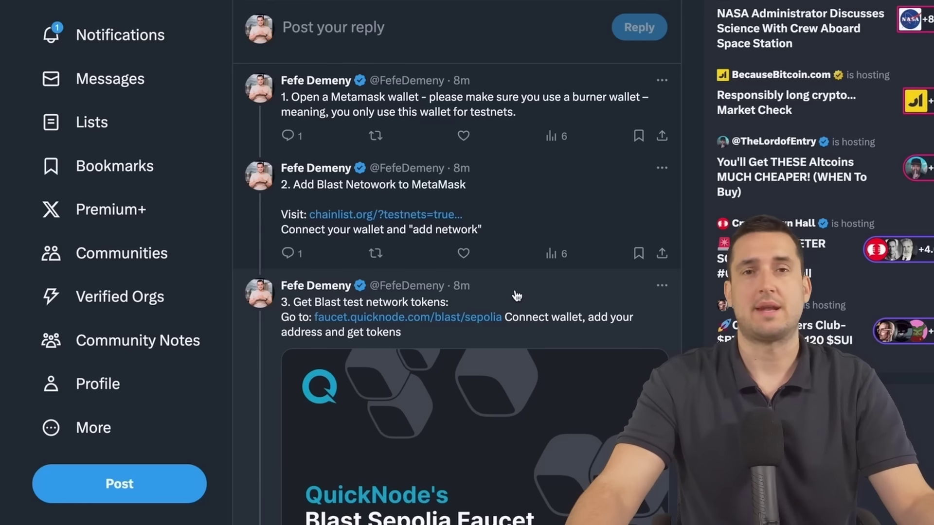
- Open QuickNode's Blast Sepolia faucet from the thread's third instruction, connect MetaMask and read the mainnet balance requirement
click(439, 319)
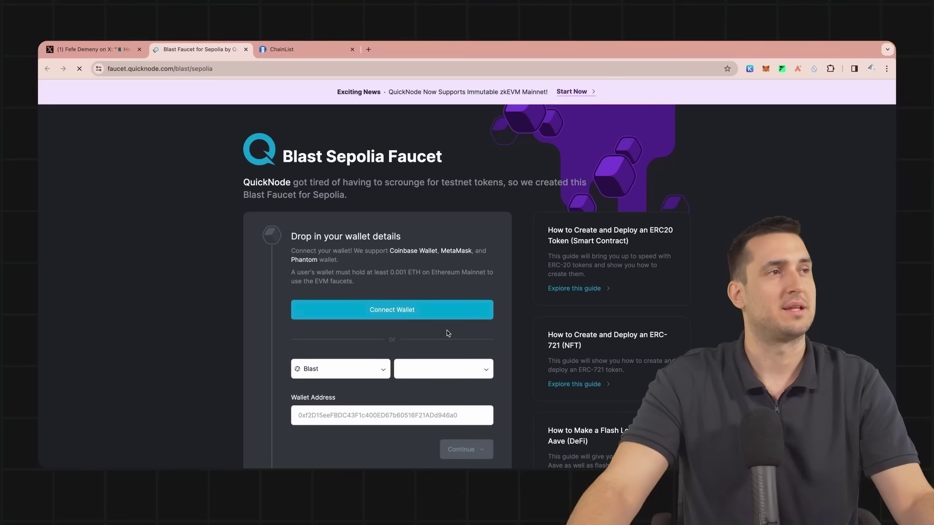
click(424, 309)
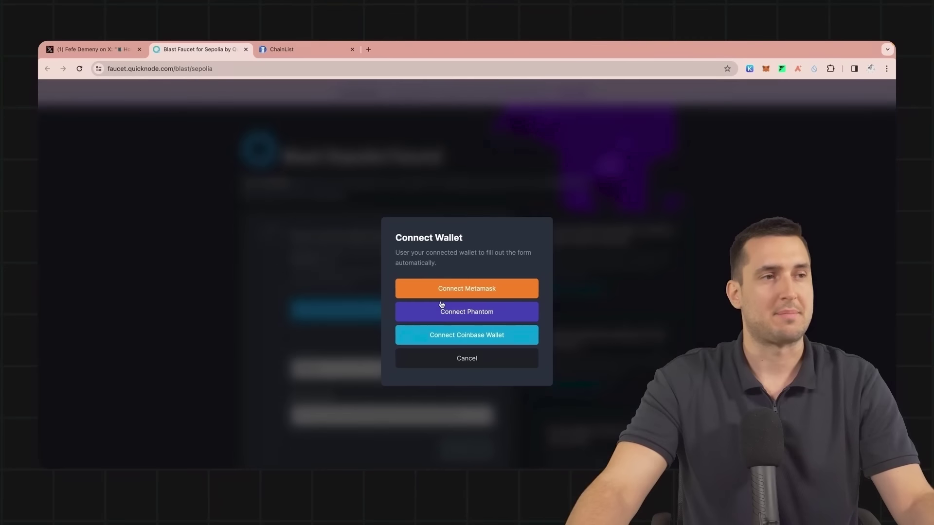
click(454, 287)
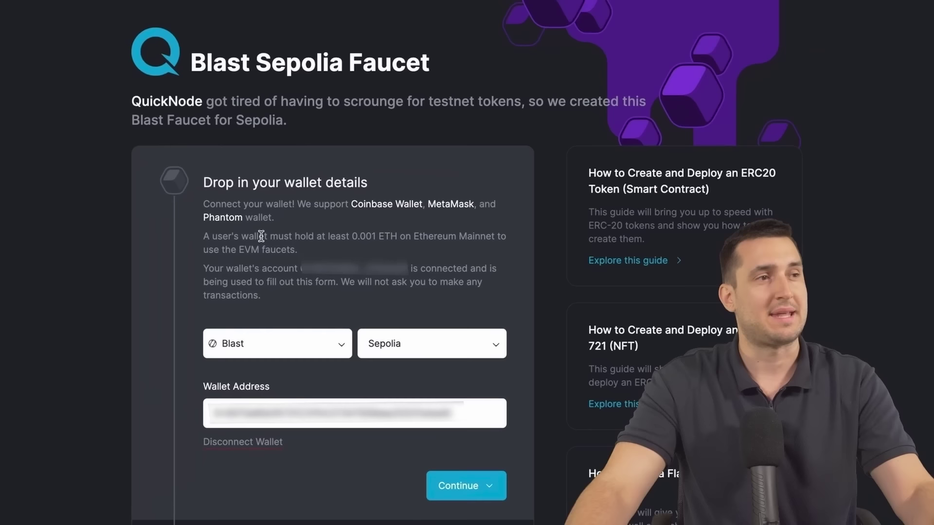
drag(206, 236, 356, 236)
click(355, 236)
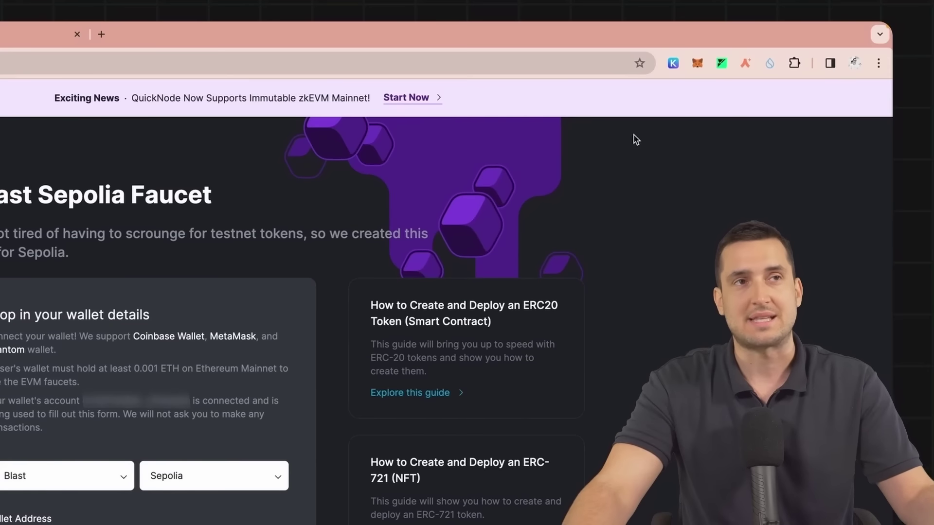
- Switch MetaMask to Ethereum Mainnet and copy the account's wallet address
click(697, 64)
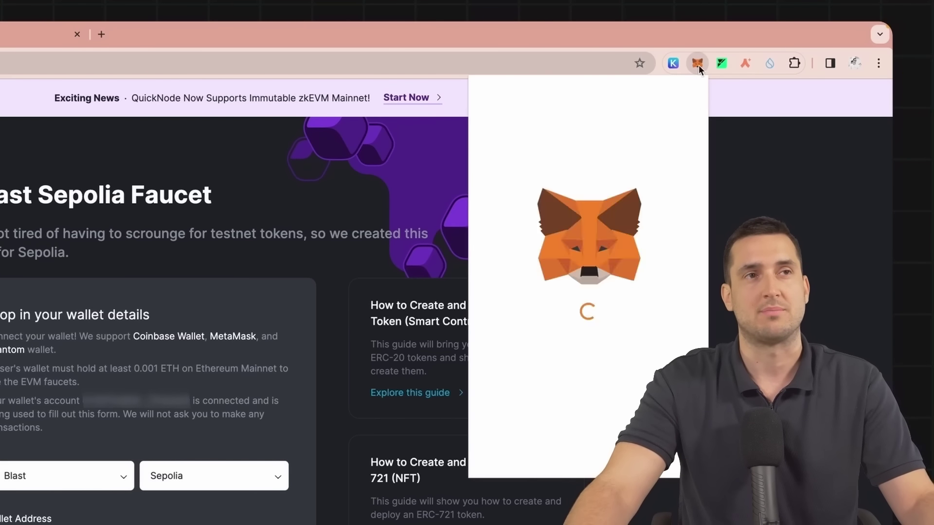
click(505, 97)
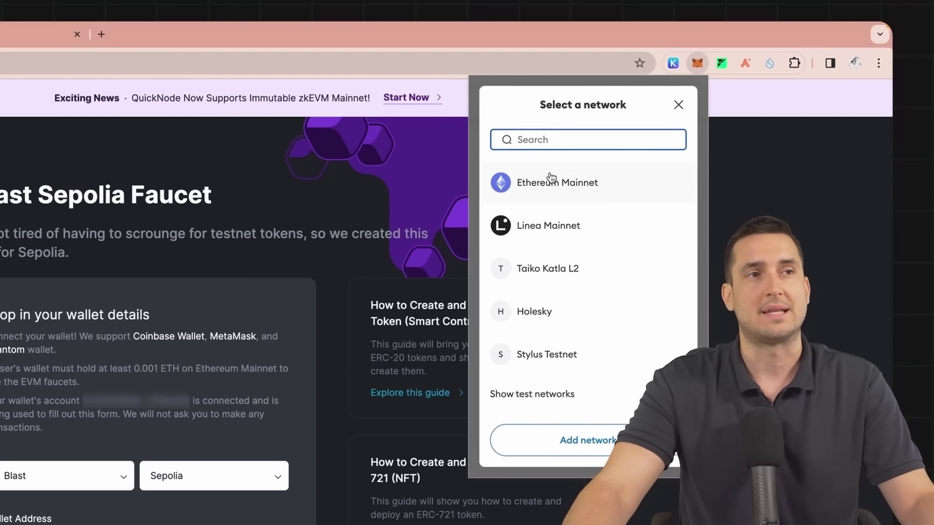
click(577, 187)
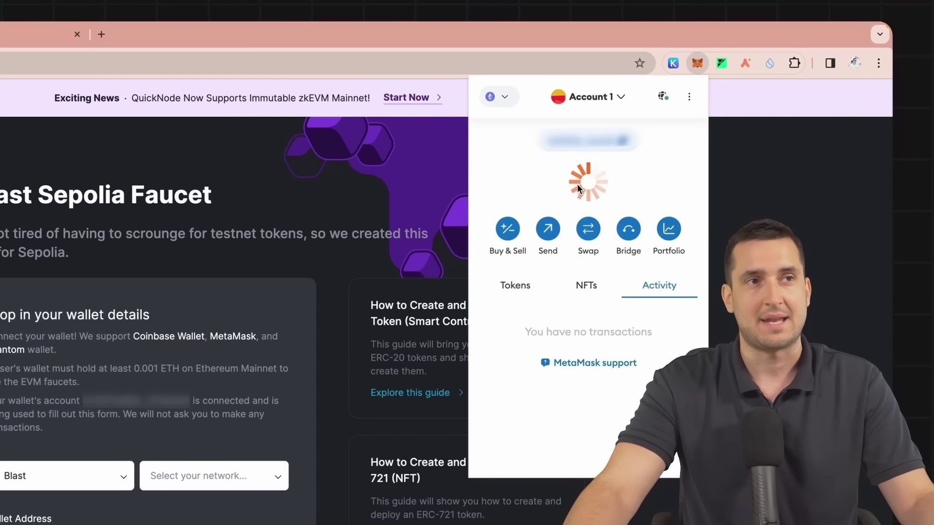
click(596, 142)
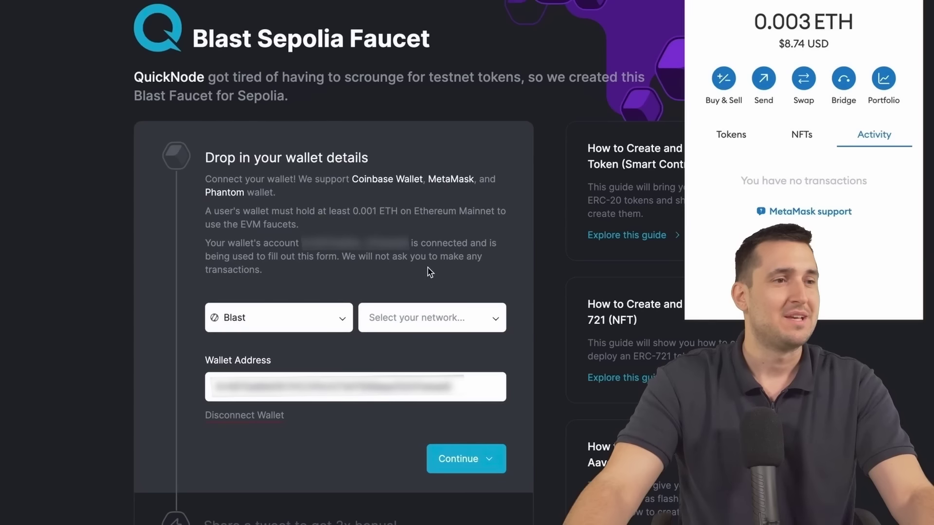
- Set the Blast faucet's network to Sepolia and continue to the token claim options
click(442, 301)
click(433, 317)
click(418, 331)
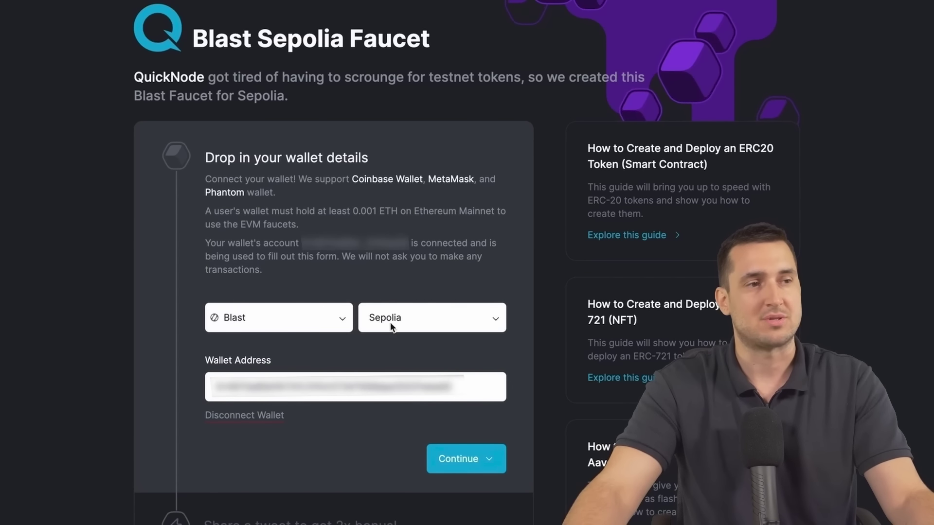
click(472, 455)
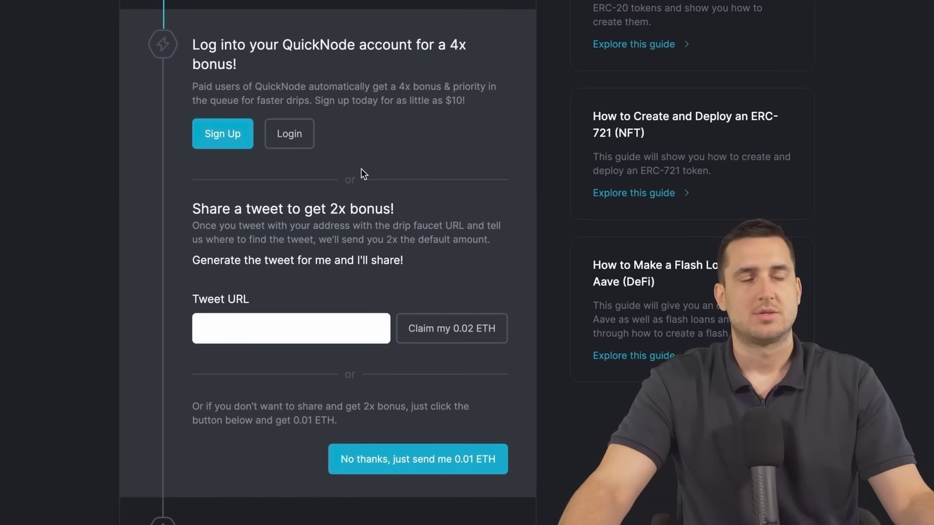
- Review the QuickNode faucet's bonus options and request the default 0.01 ETH without sharing a tweet
drag(204, 51, 266, 48)
drag(220, 87, 267, 86)
click(282, 86)
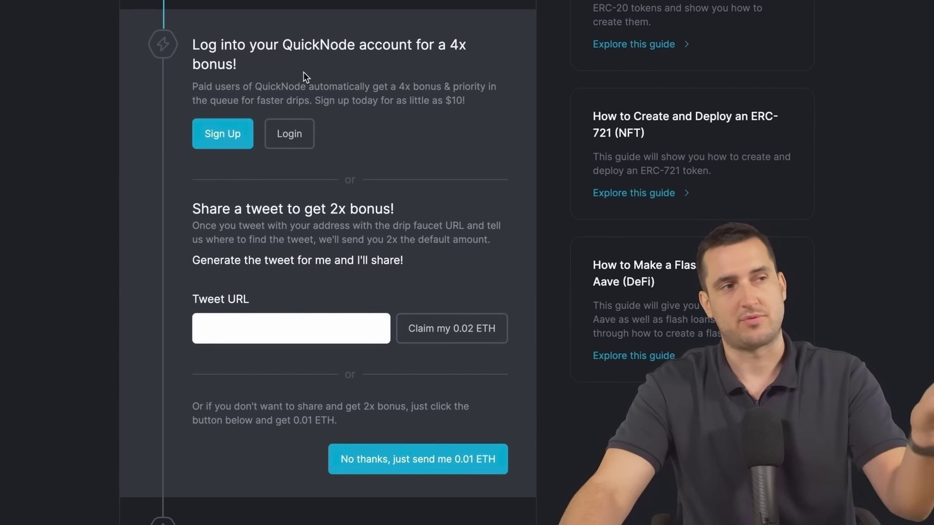
drag(226, 209, 390, 208)
click(389, 208)
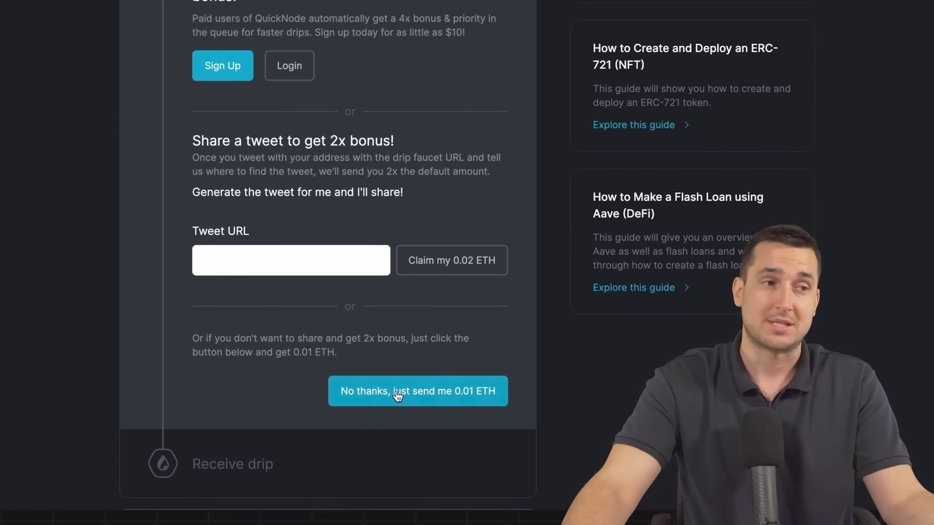
click(398, 396)
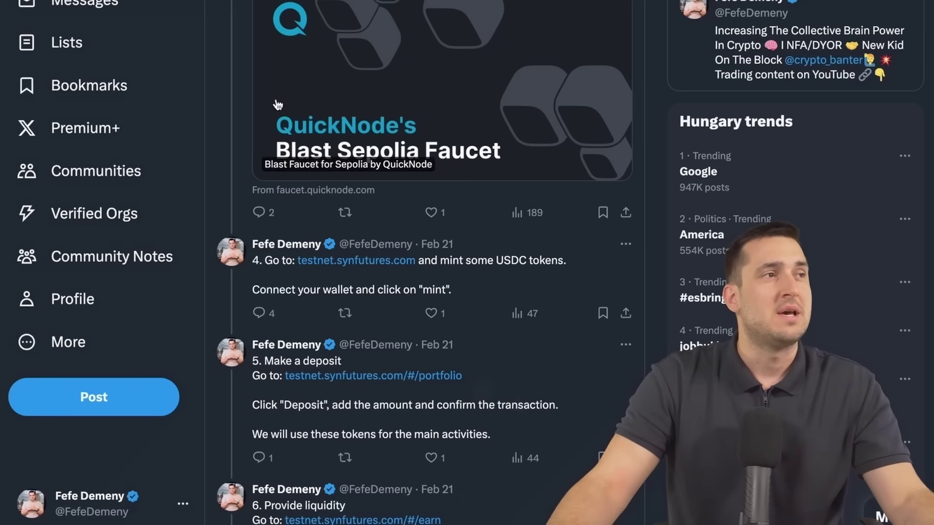
- Open the thread's QuickNode faucet post, find reply 3.1 and follow its link to Alchemy's Ethereum Sepolia faucet
click(483, 157)
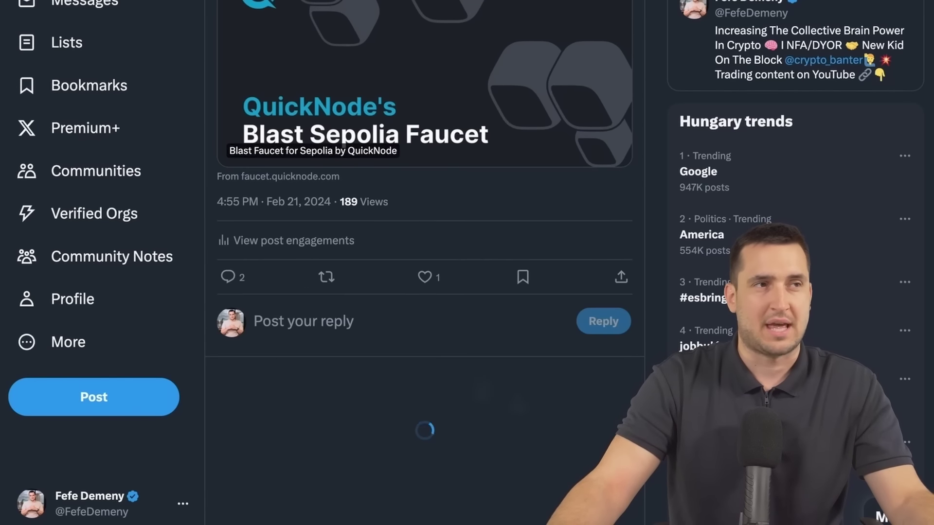
scroll(483, 157, down, 10)
scroll(483, 157, down, 10)
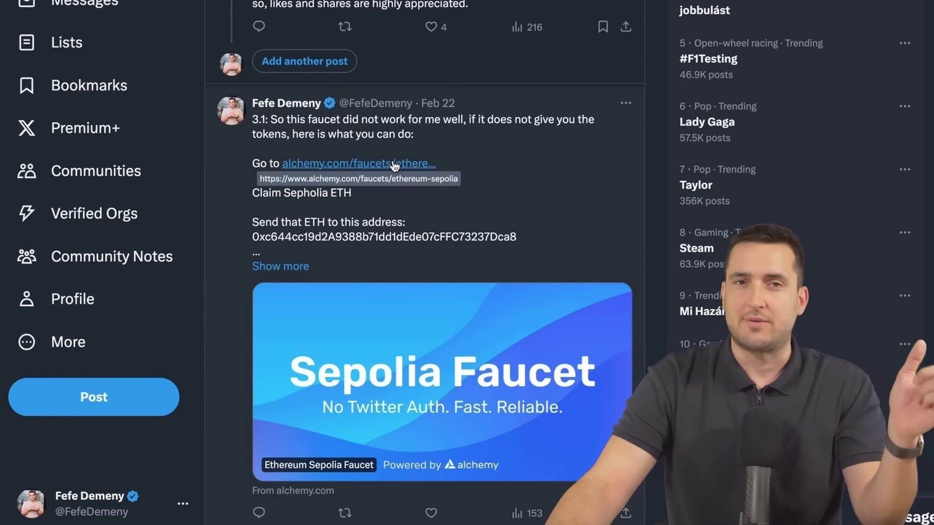
click(323, 166)
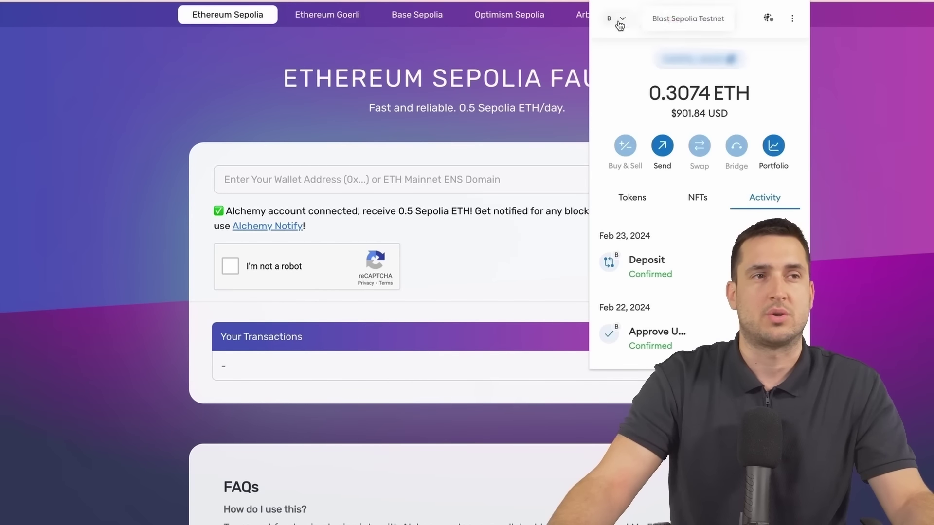
- Switch MetaMask to the Sepolia network and copy the account's wallet address
click(609, 17)
scroll(709, 223, down, 3)
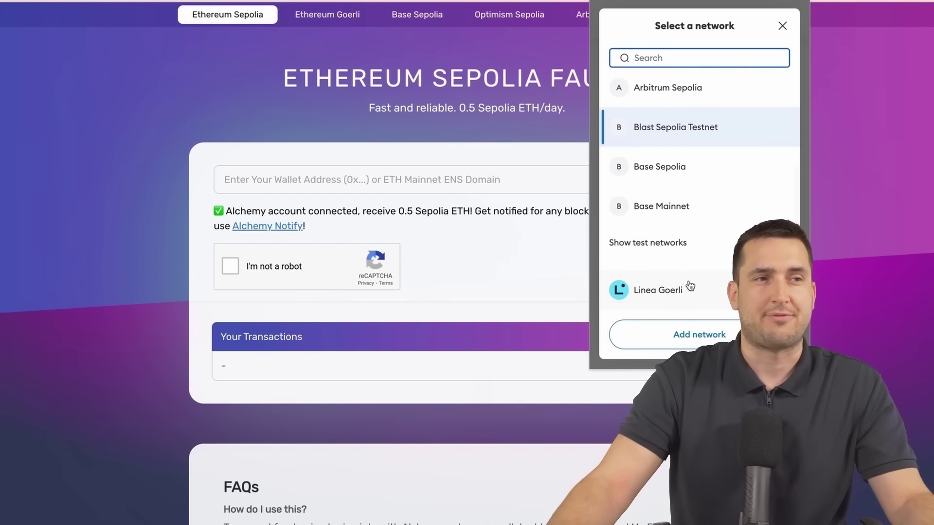
key(Escape)
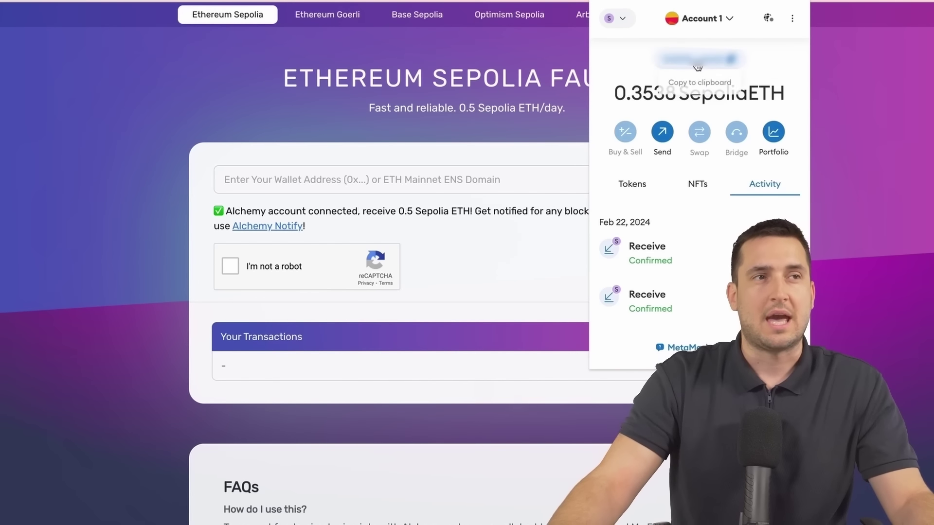
- Paste the wallet address into the Ethereum Sepolia faucet, complete the robot check and request the test ETH
click(394, 179)
key(ctrl+v)
click(230, 266)
click(679, 180)
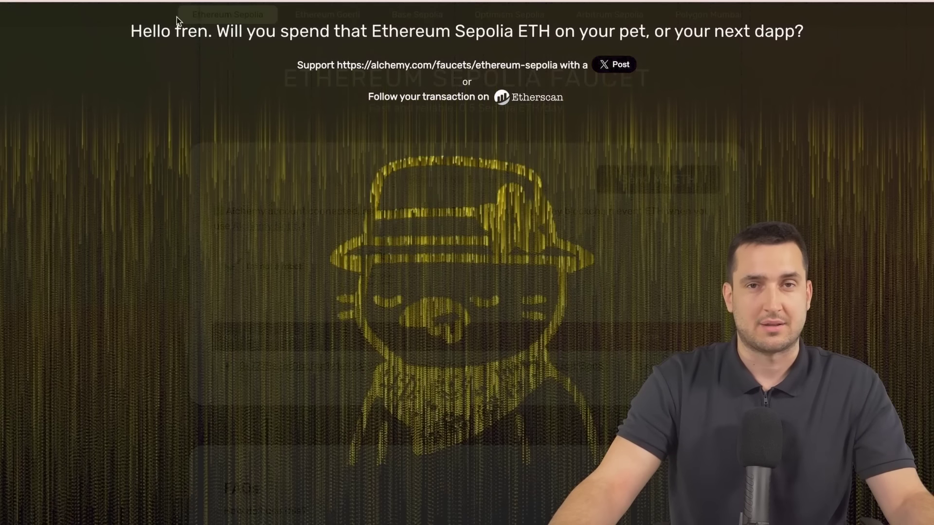
- Return to the X thread and switch MetaMask's network to Blast Sepolia Testnet
click(168, 1)
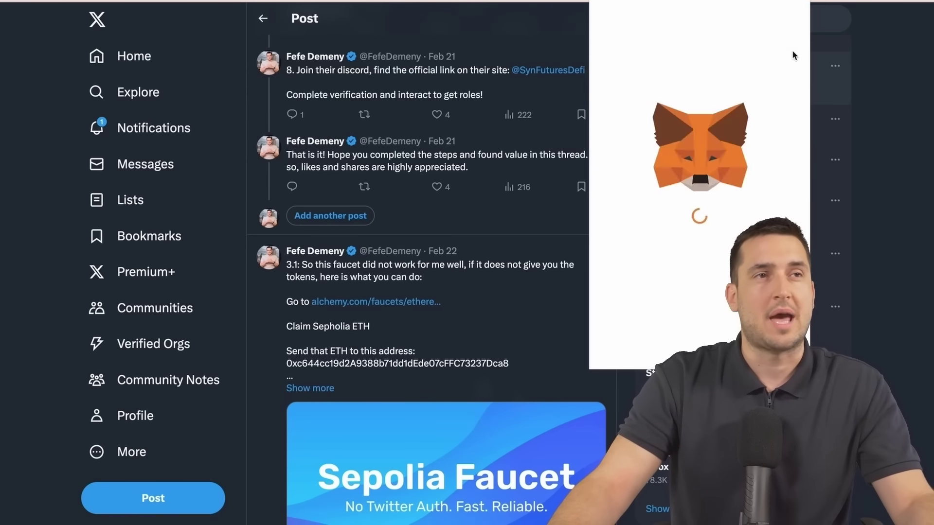
click(618, 21)
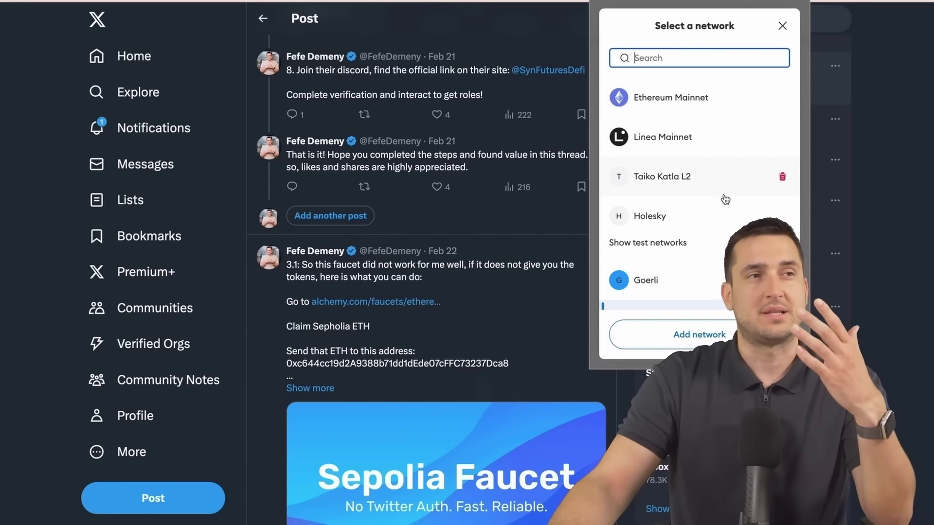
scroll(720, 200, down, 3)
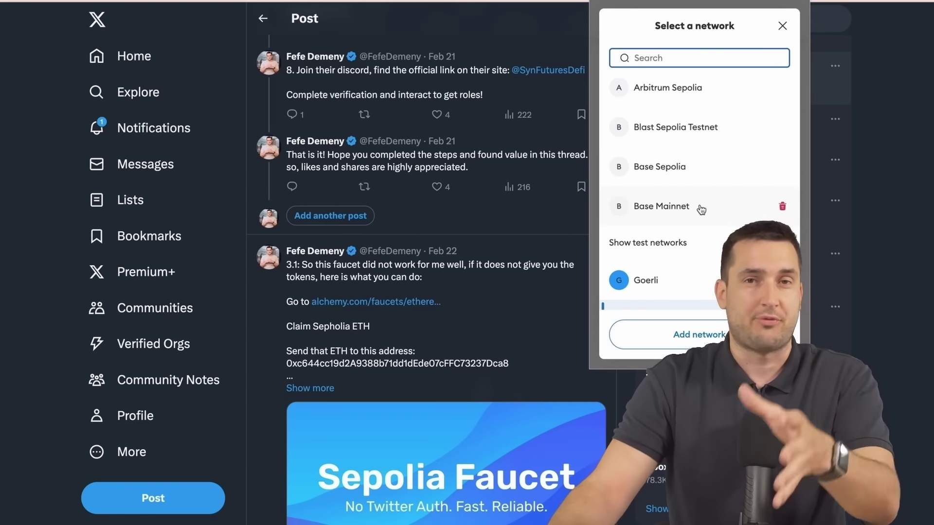
click(689, 141)
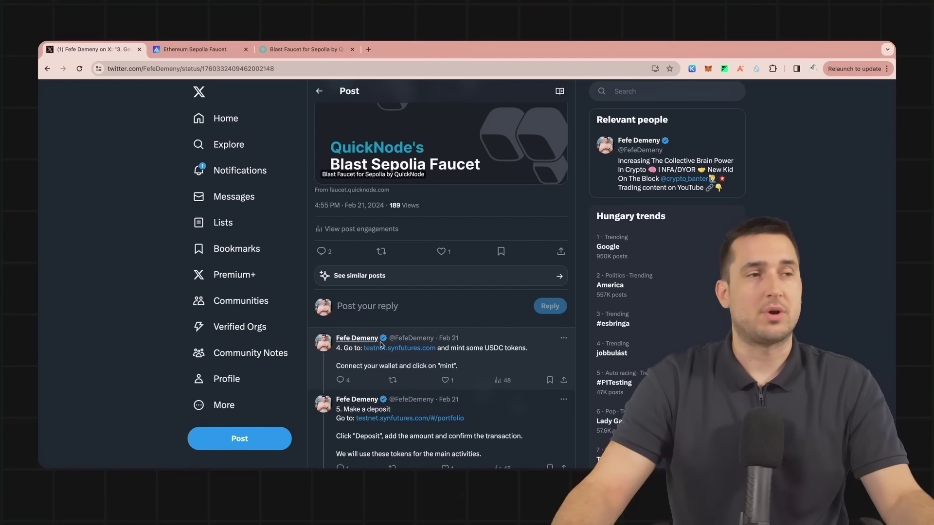
- Open the SynFutures testnet from the thread's fourth instruction and connect the MetaMask wallet
click(383, 348)
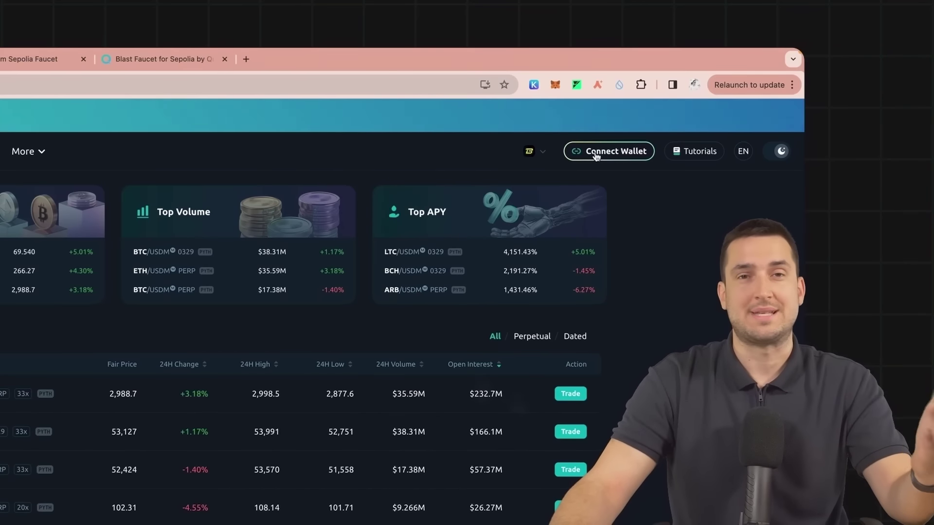
click(597, 154)
click(440, 259)
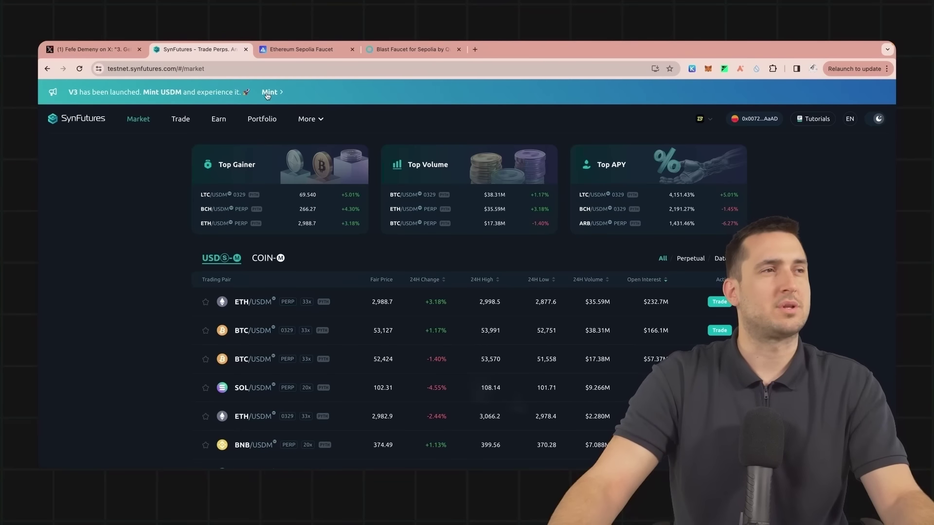
- Mint USDM test tokens on SynFutures and approve the mint transaction in MetaMask
click(268, 93)
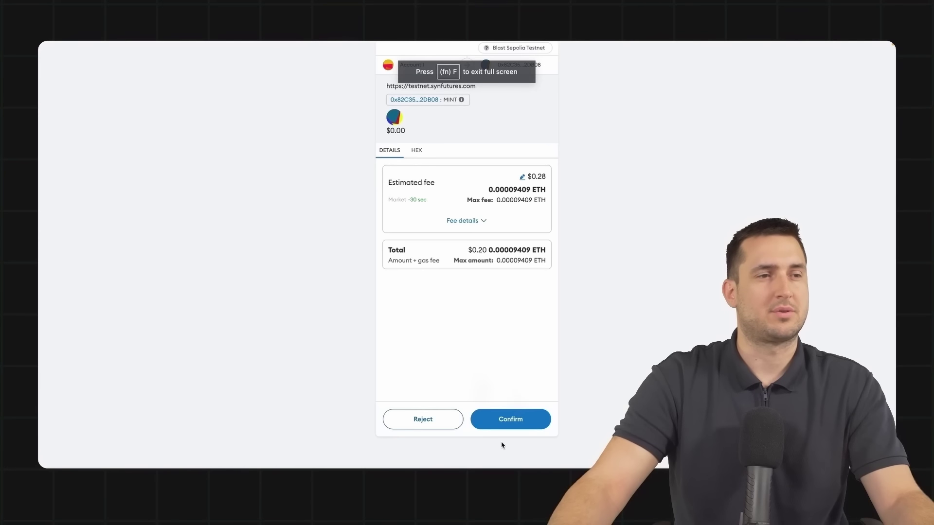
click(500, 418)
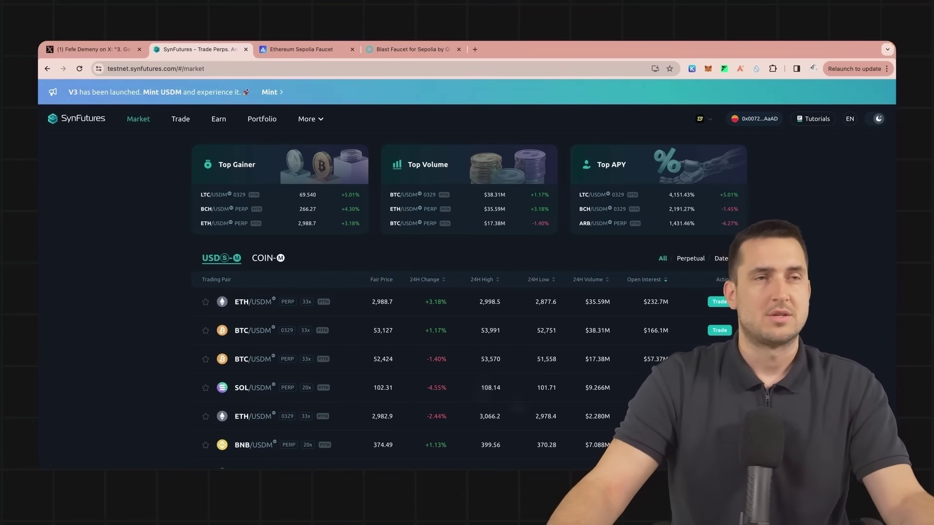
- Open the connected wallet's details, add the USDM token to MetaMask and view MetaMask's token list
click(759, 118)
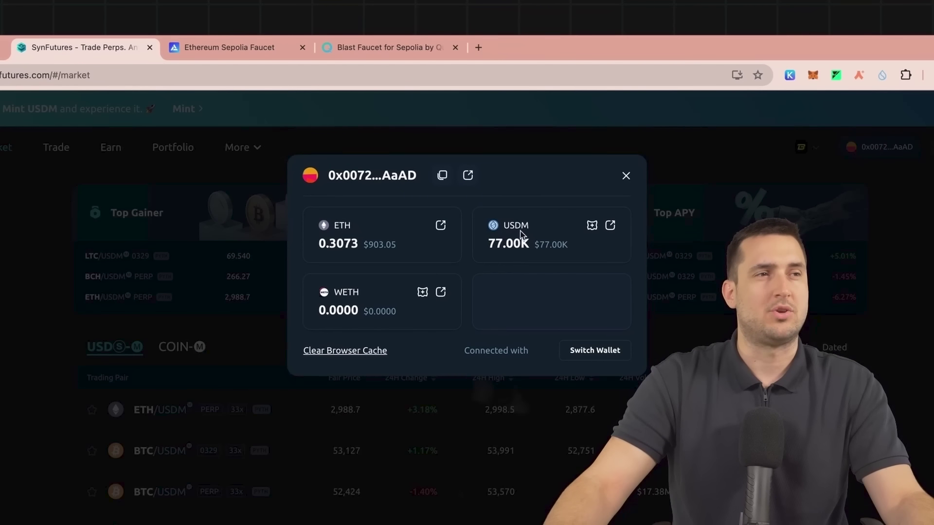
mouse_move(493, 244)
mouse_down()
mouse_move(551, 241)
mouse_move(510, 244)
mouse_up()
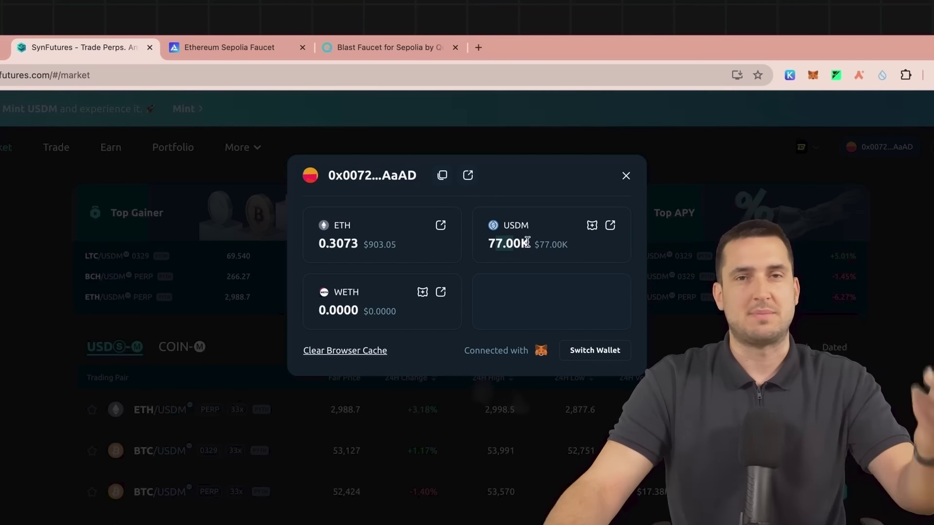
click(592, 225)
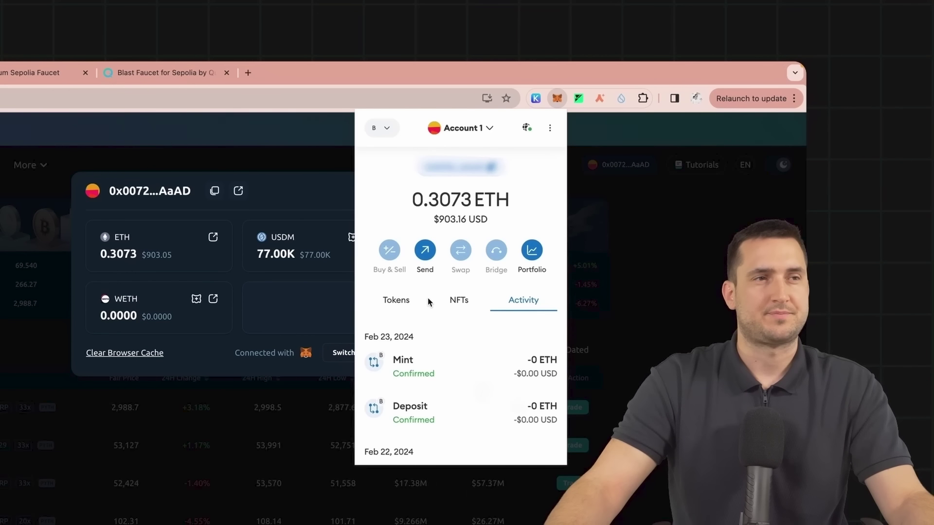
click(409, 300)
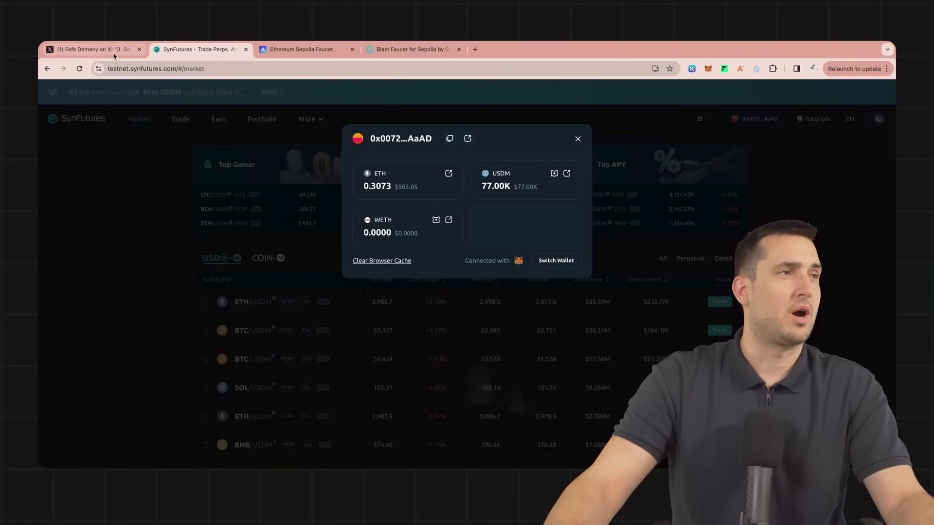
- Open the SynFutures portfolio page from the thread's fifth instruction and check the account's USDM balance
click(90, 49)
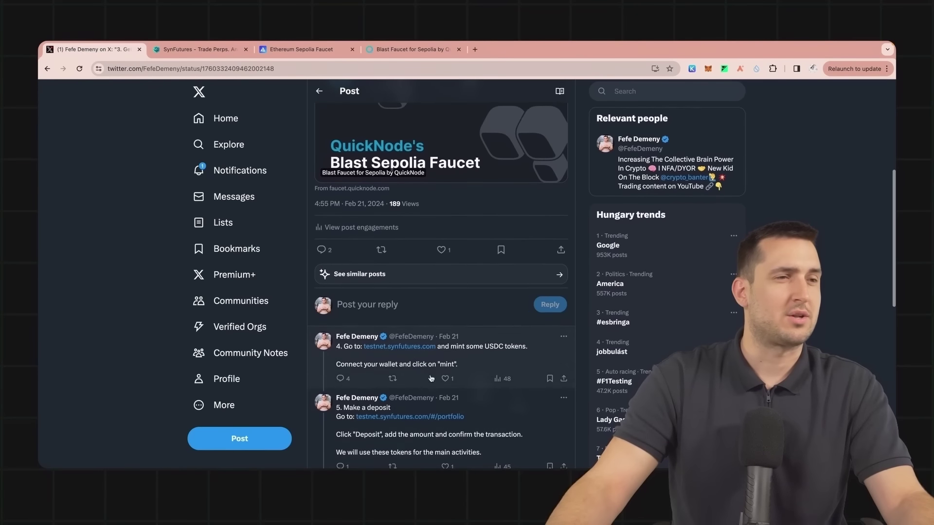
click(450, 417)
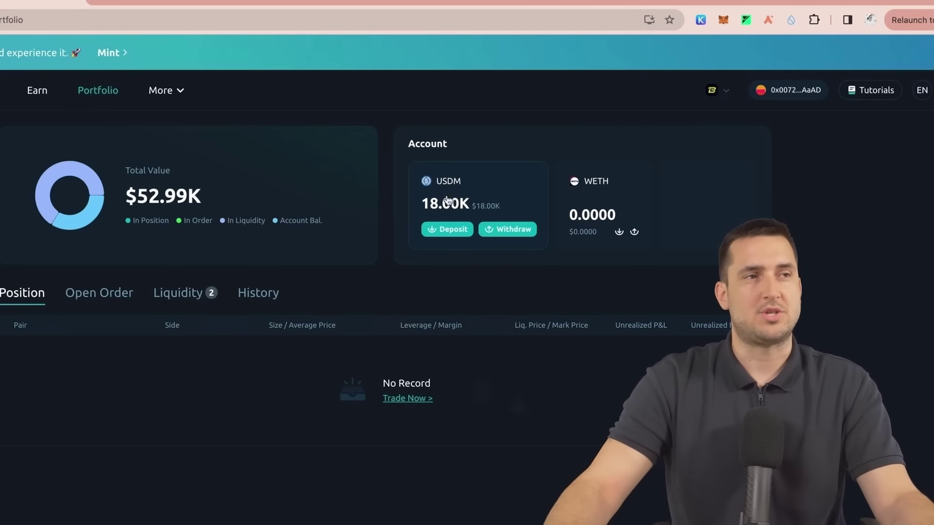
double_click(431, 203)
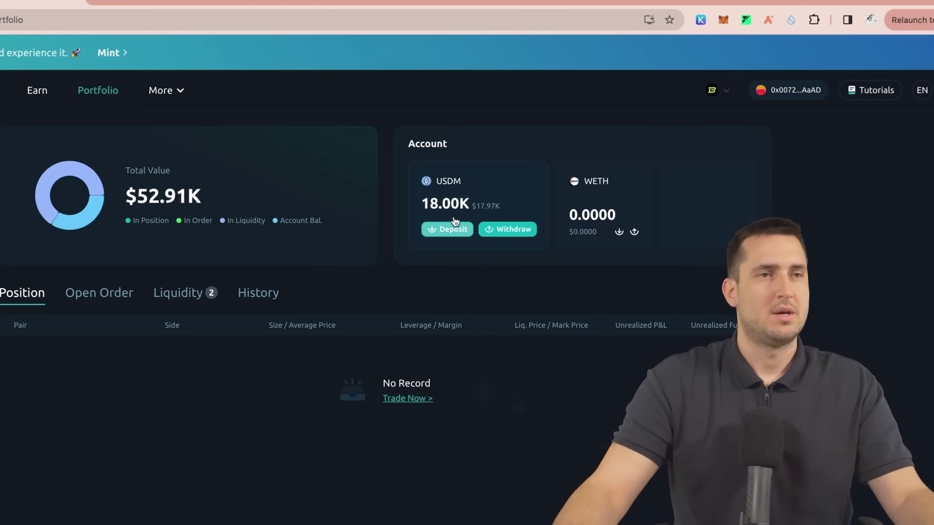
- Deposit 15000 USDM into the SynFutures account, approve the transaction in MetaMask and check the account's USDM balance
click(450, 229)
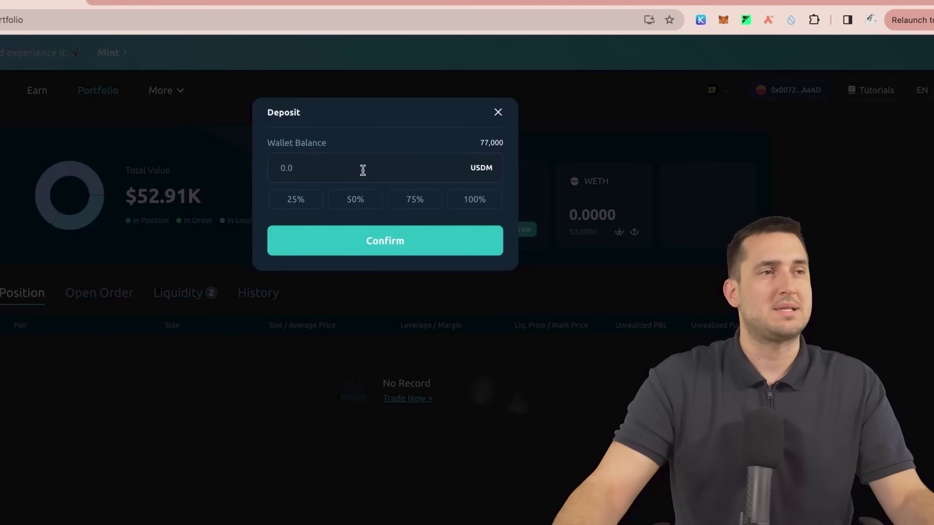
click(363, 168)
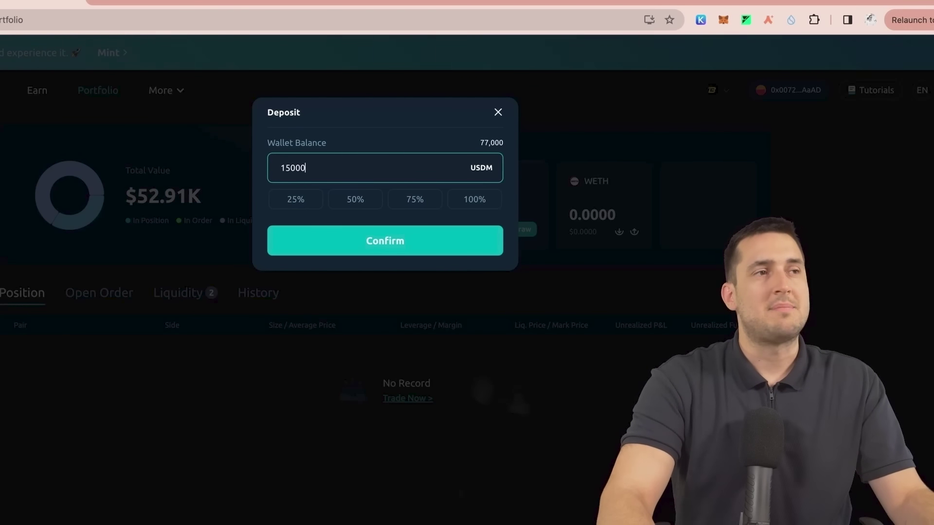
click(392, 235)
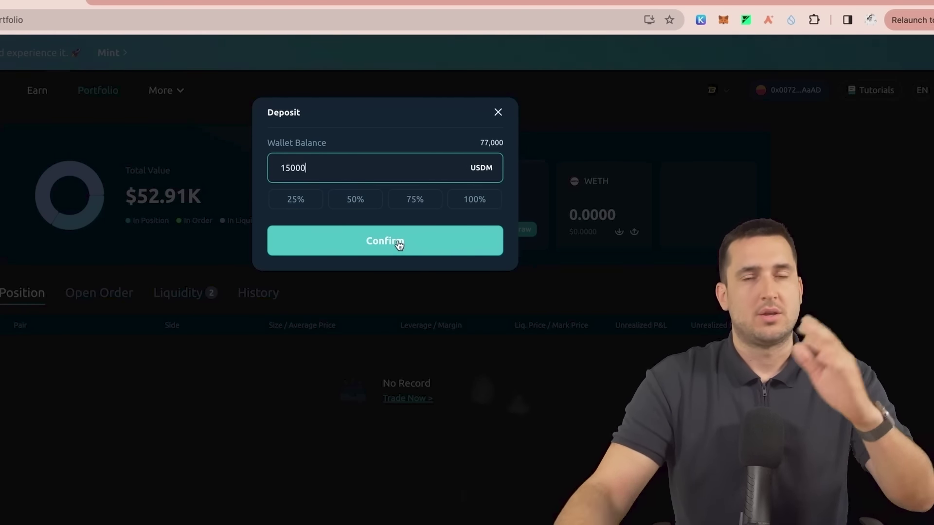
click(397, 244)
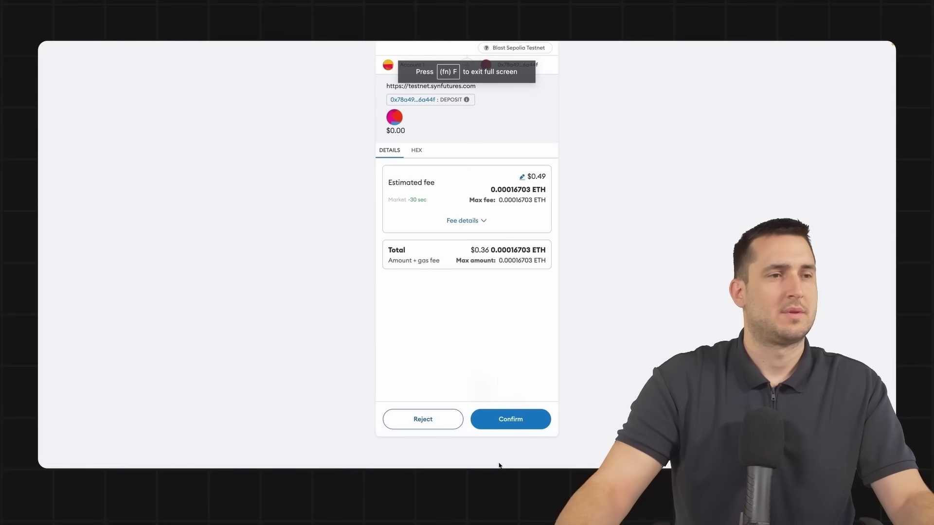
click(507, 420)
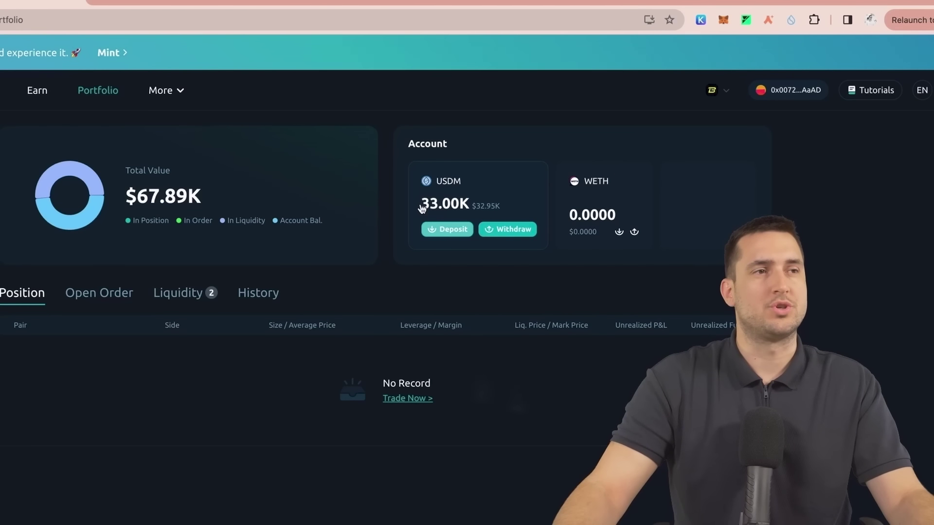
drag(417, 203, 474, 204)
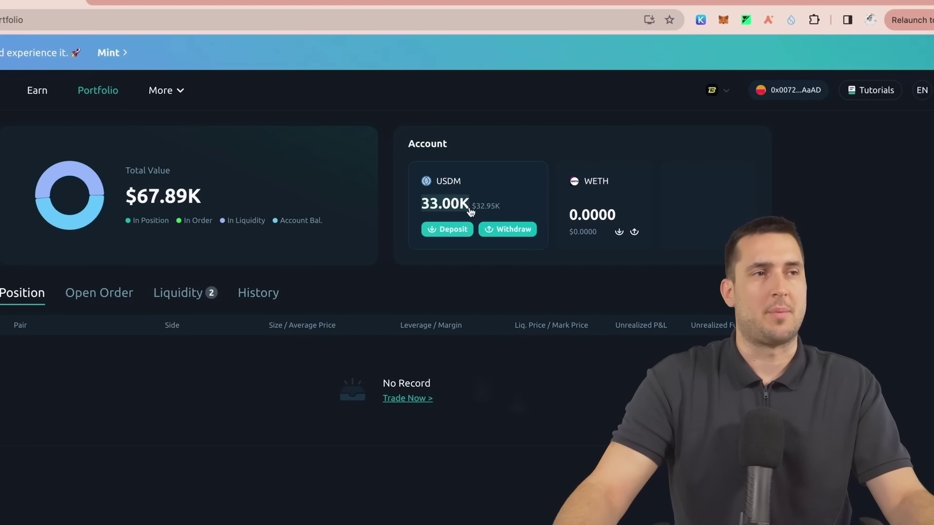
- Deposit another 50000 USDM into the SynFutures account
click(451, 230)
text(50000)
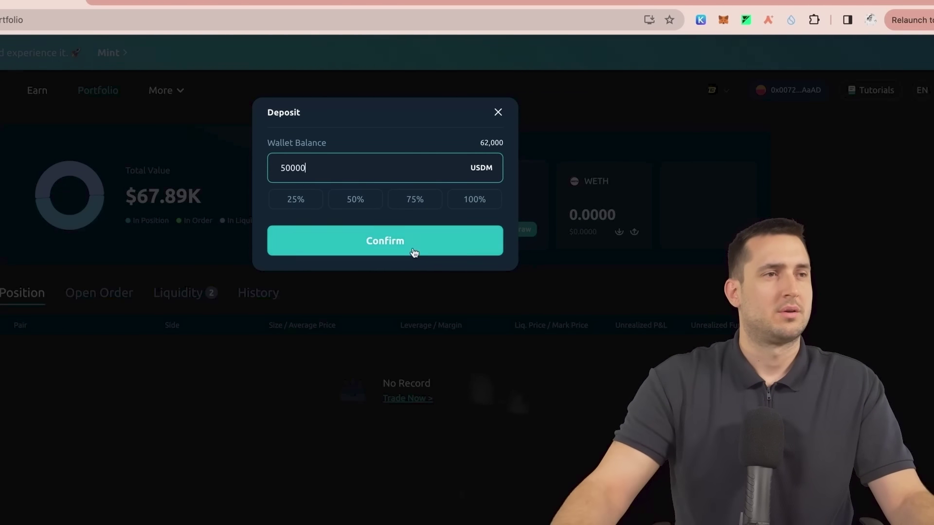
click(414, 253)
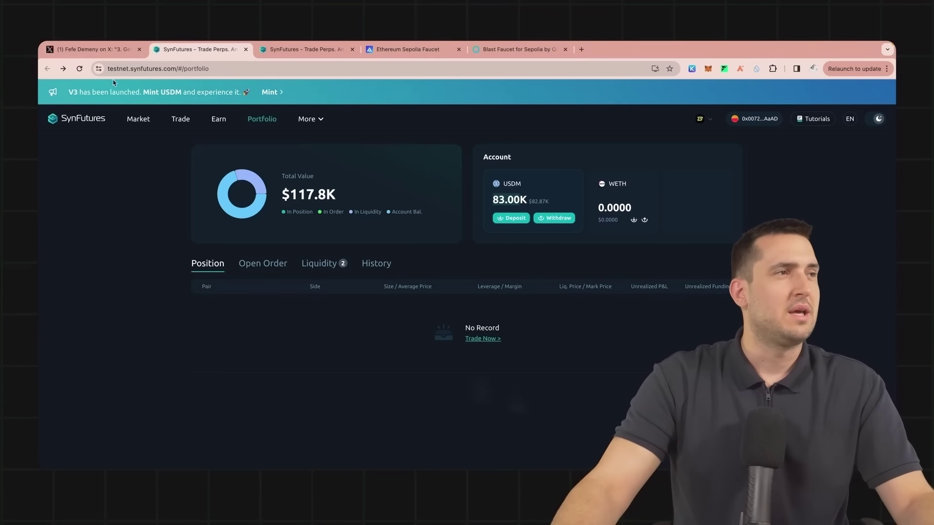
- Check the thread's liquidity instruction and open the Add Liquidity form for the LTC/USDM 0329 pool in SynFutures Earn
click(90, 49)
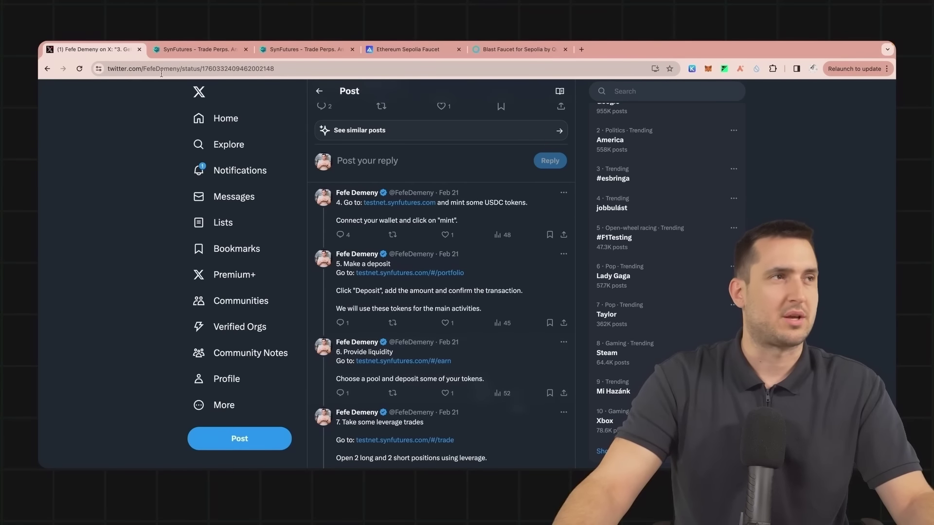
click(199, 49)
click(221, 121)
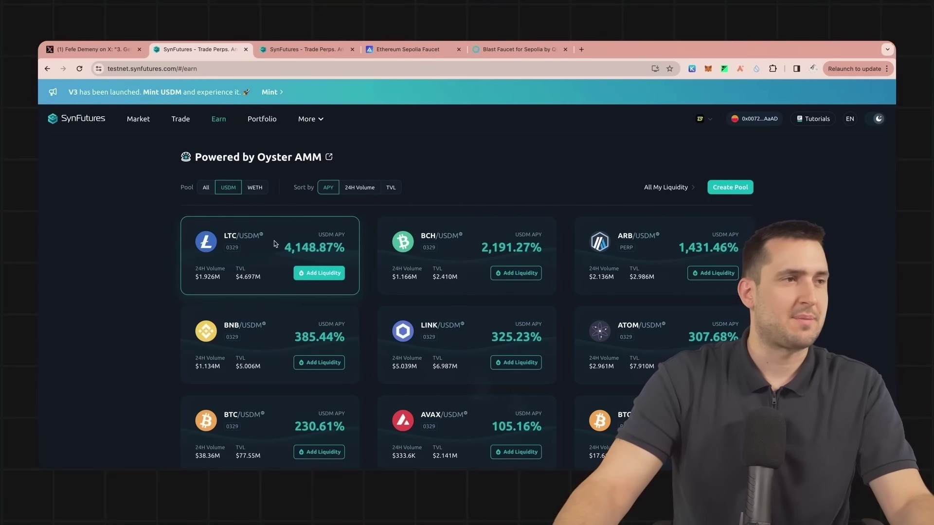
click(317, 274)
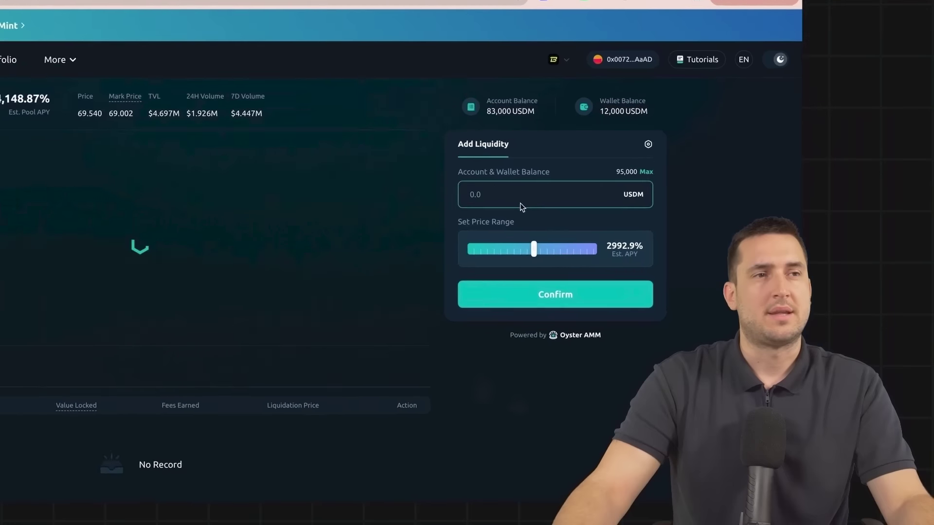
- Add 10000 USDM of liquidity to the LTC/USDM 0329 pool, approve it in MetaMask and check the account's liquidity positions
click(673, 227)
text(100)
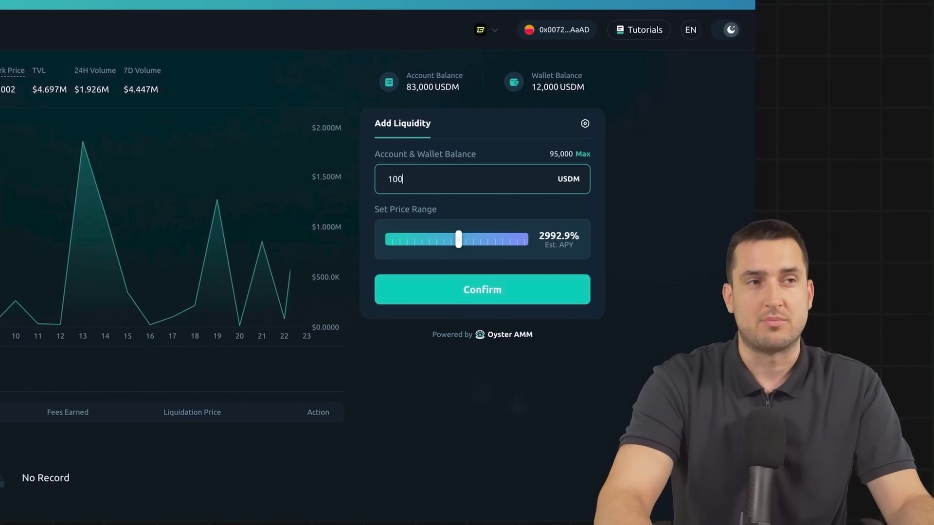
text(00)
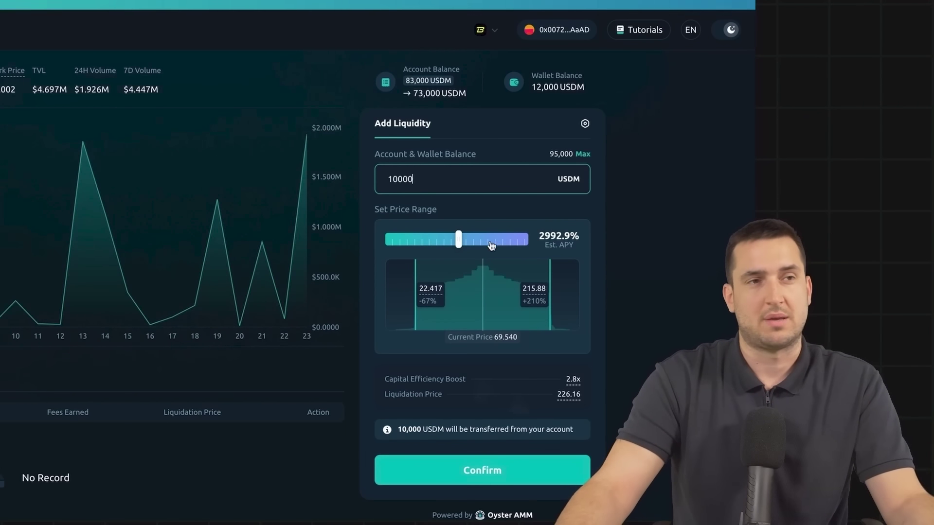
click(488, 467)
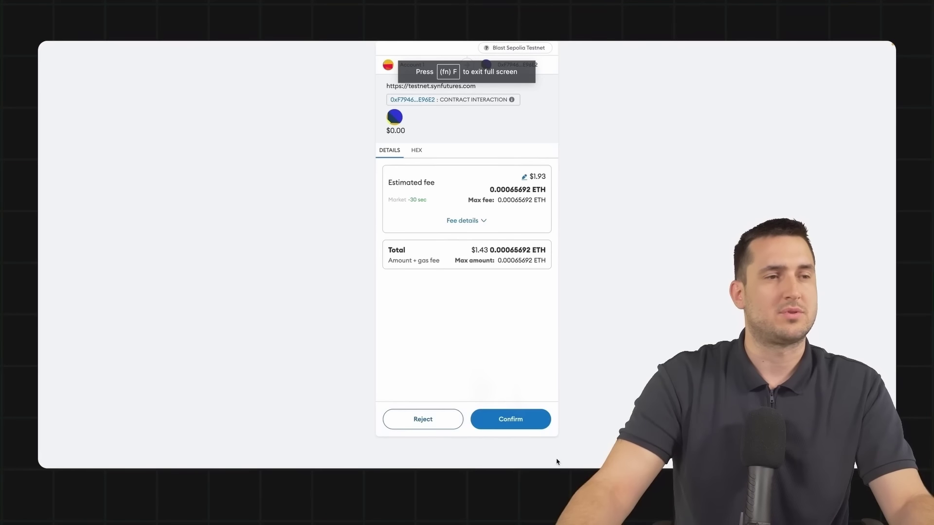
click(526, 422)
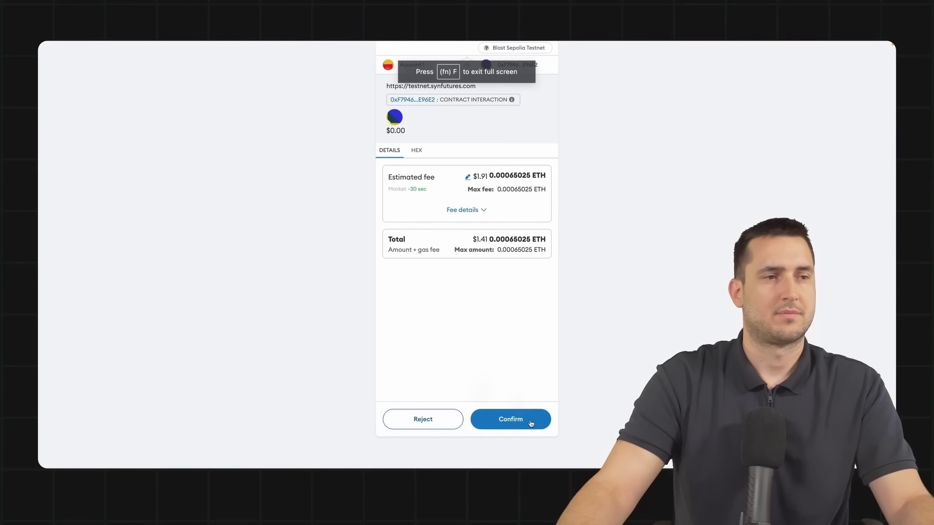
click(529, 420)
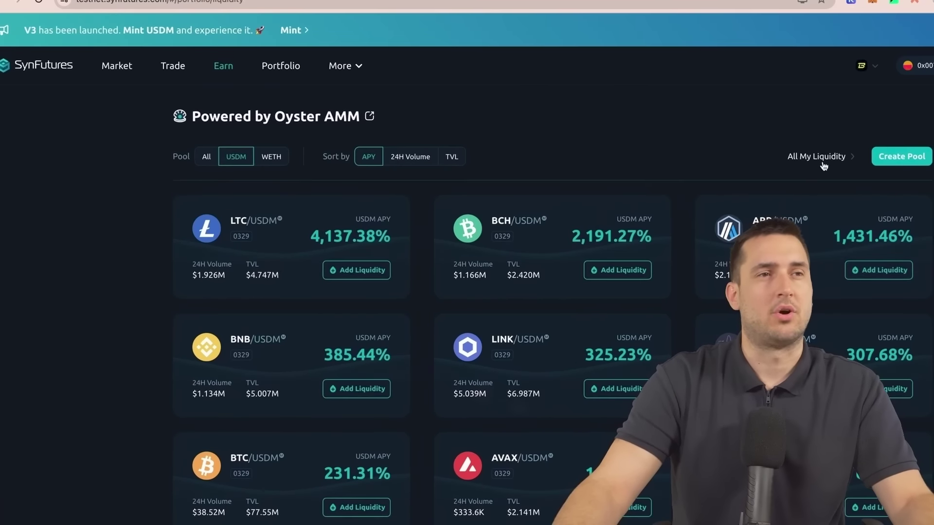
click(664, 188)
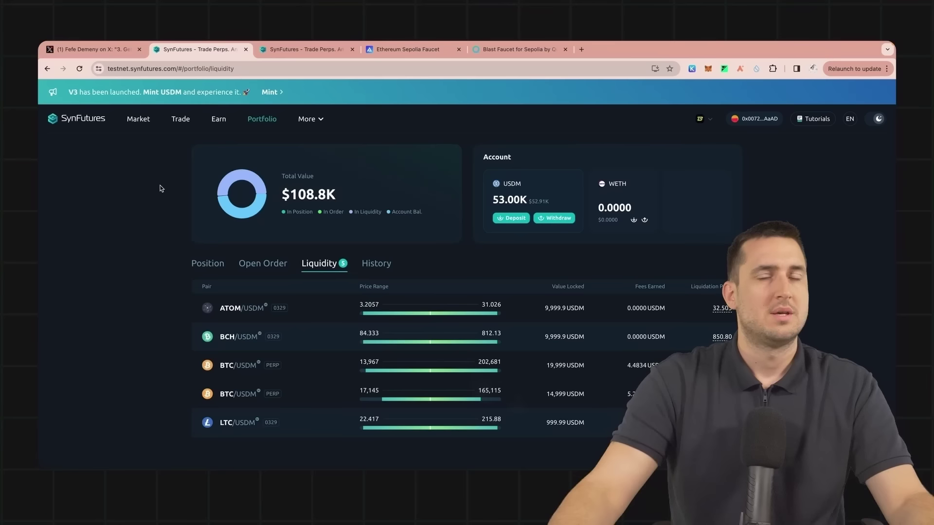
- Check the thread's leverage trading instruction and open the SynFutures trade page
click(102, 53)
click(200, 49)
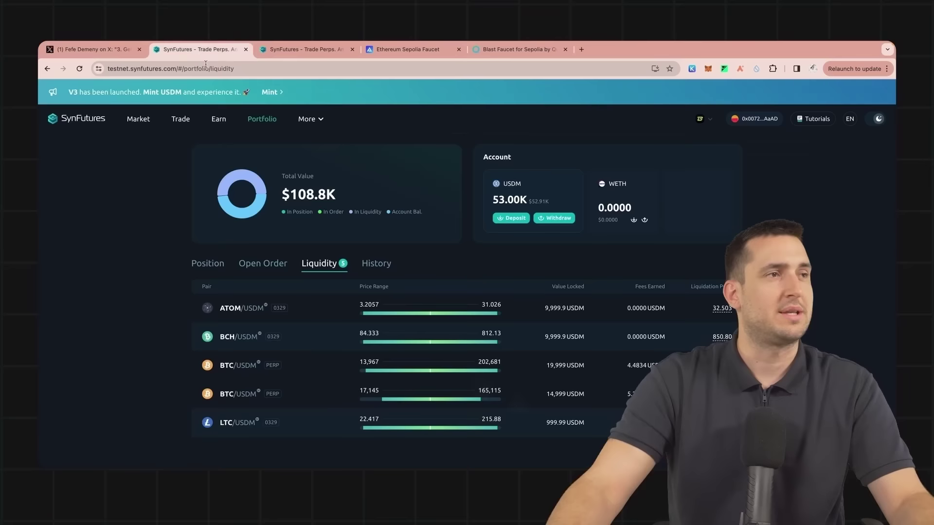
click(188, 119)
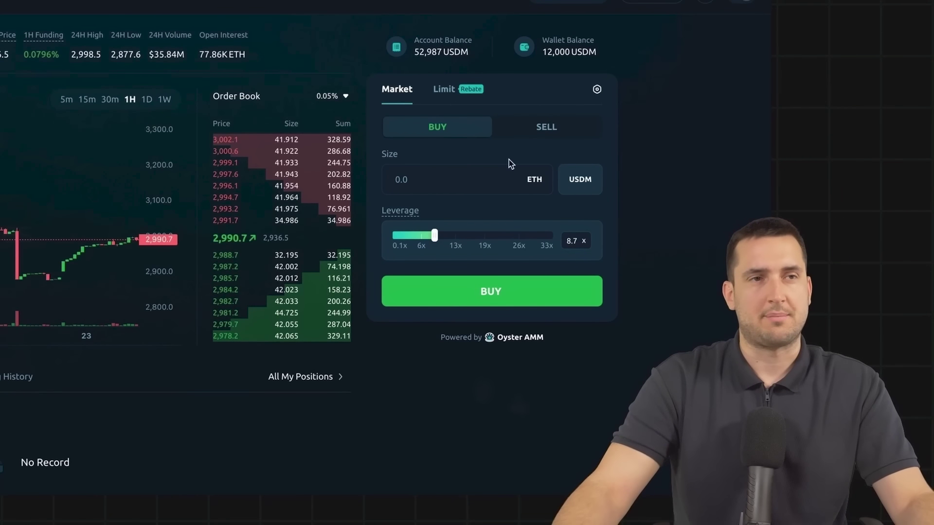
- Place a market buy of 5000 USDM on ETH/USDM at 8.7x leverage, approve it in MetaMask and check the position
click(579, 179)
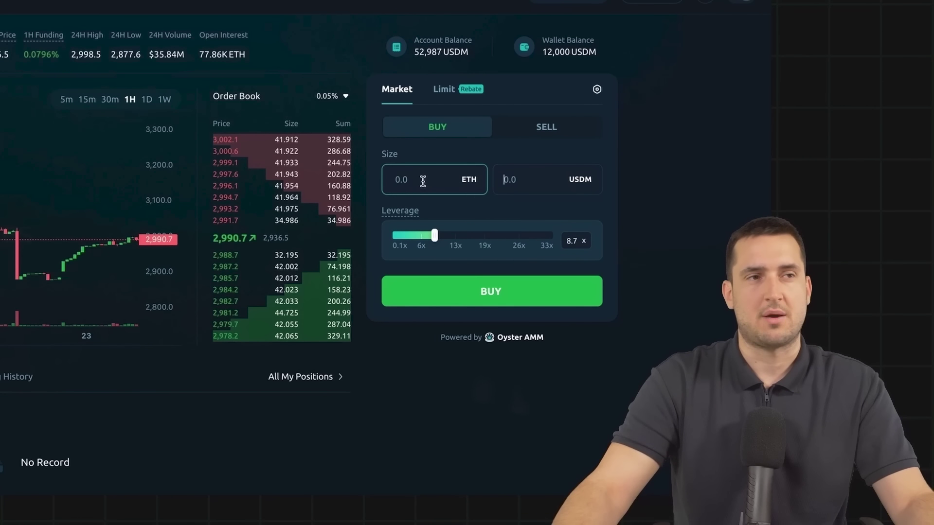
text(5000)
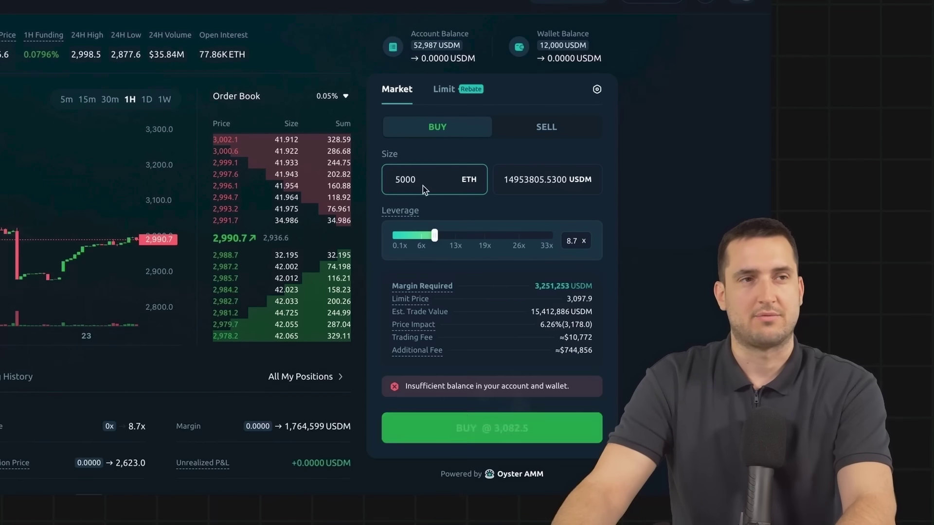
click(538, 181)
key(ctrl+a)
text(5000)
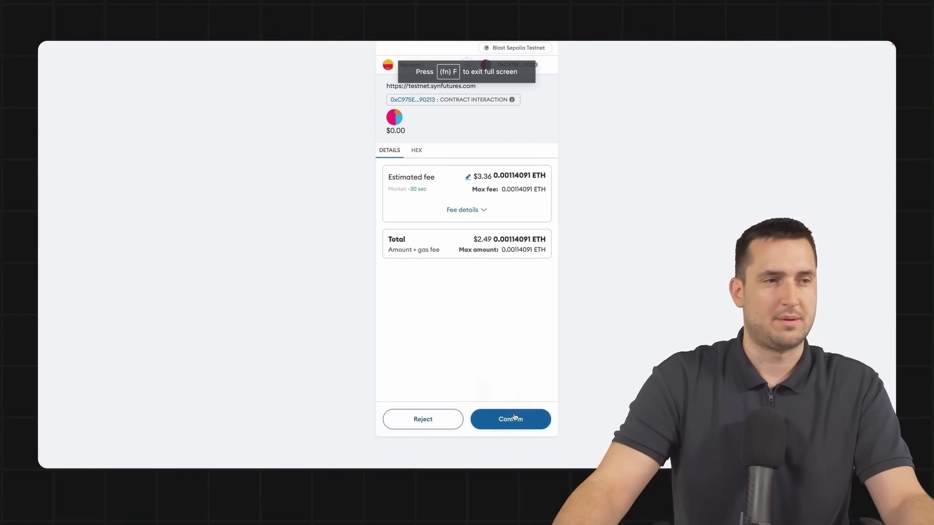
click(515, 419)
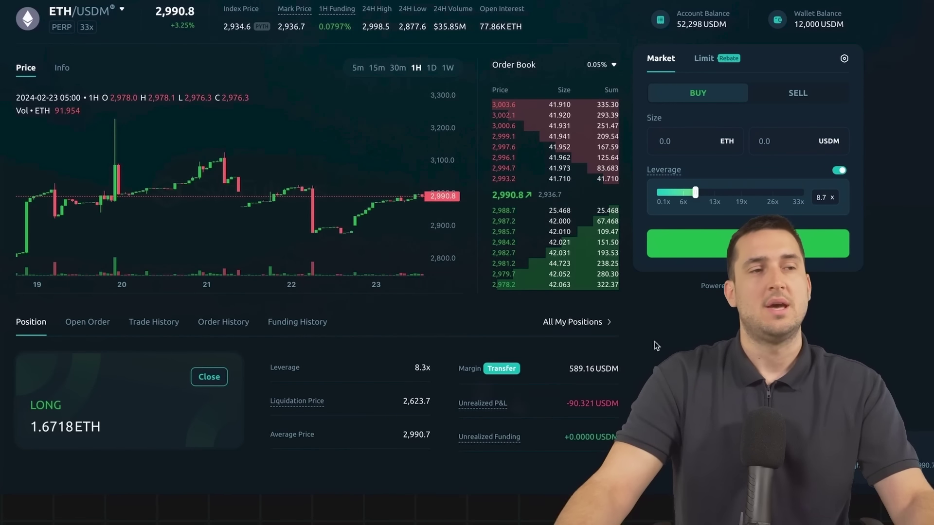
click(572, 323)
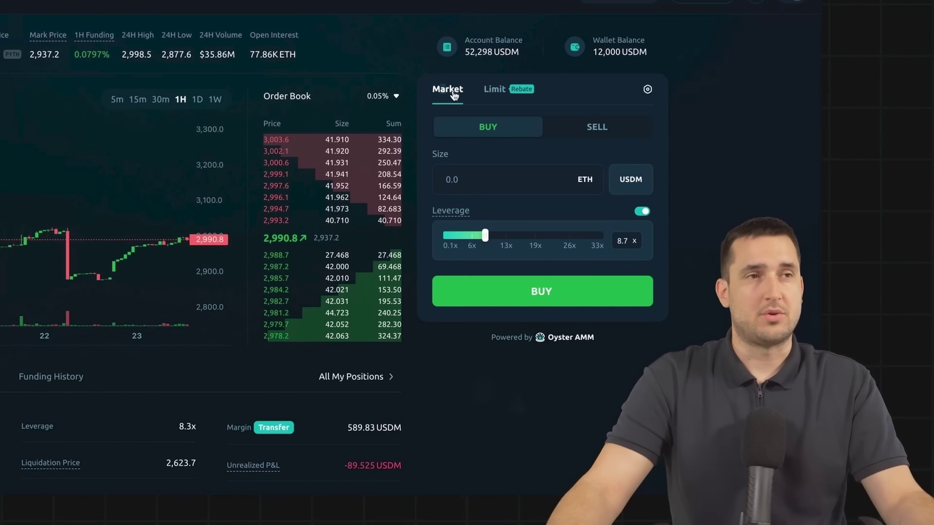
- Place a 5000 USDM limit buy on ETH/USDM at the best bid with 18.3x leverage, approve it in MetaMask and check the open orders
click(496, 99)
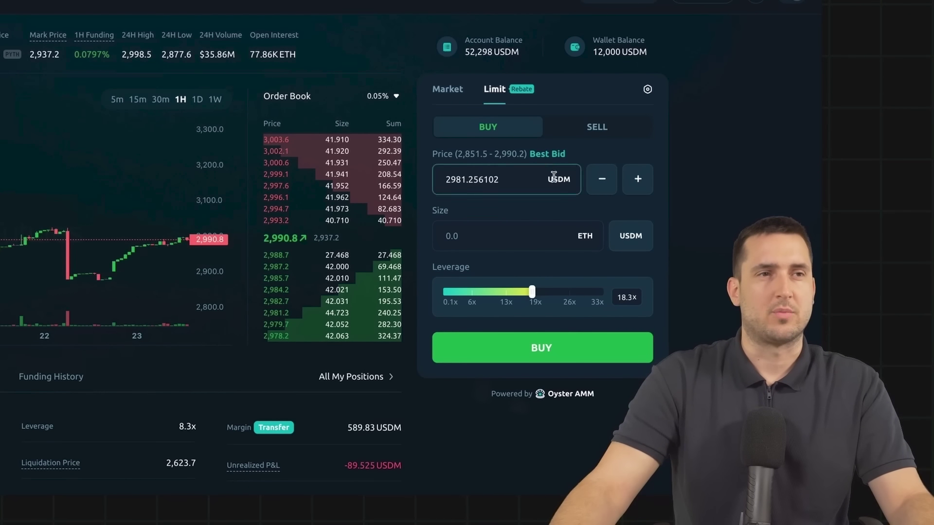
click(547, 156)
click(593, 239)
click(631, 236)
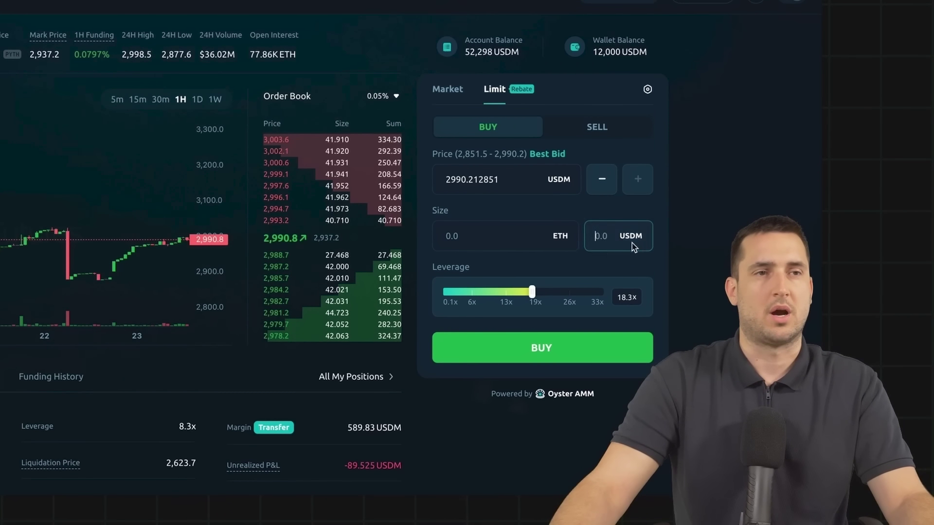
text(5000)
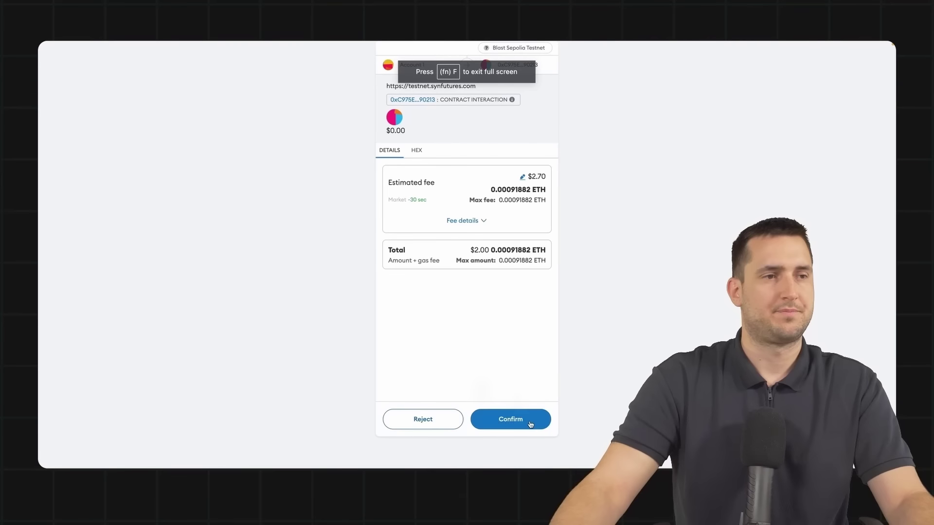
click(530, 422)
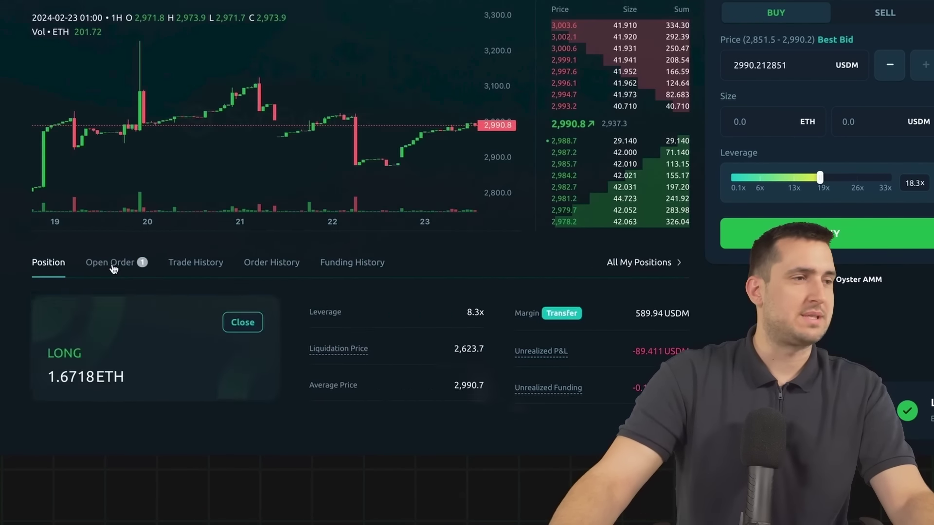
click(111, 263)
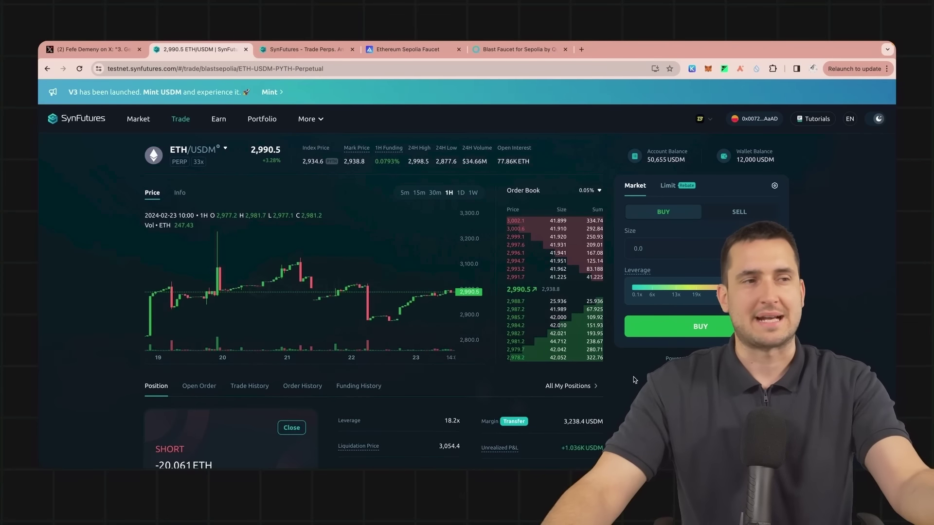
- Review all of the account's trading positions and all of its liquidity positions in the SynFutures portfolio
click(584, 387)
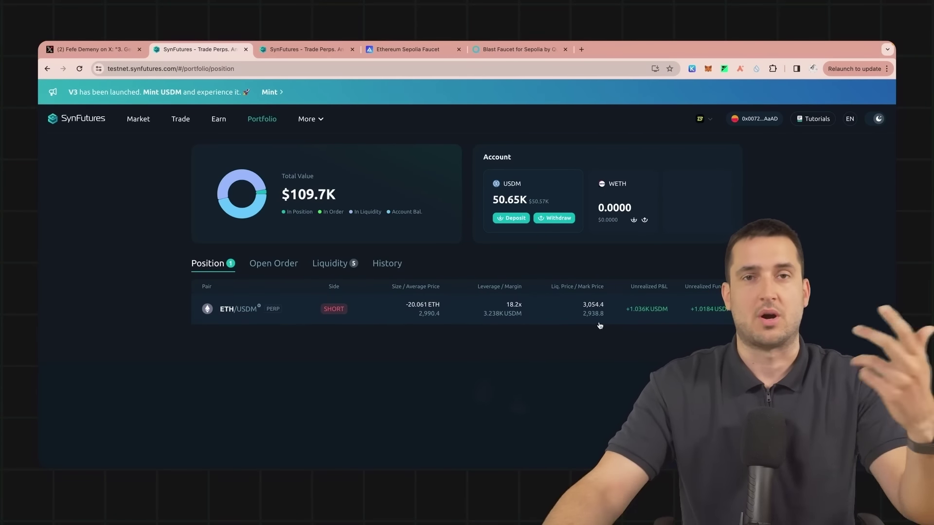
click(216, 120)
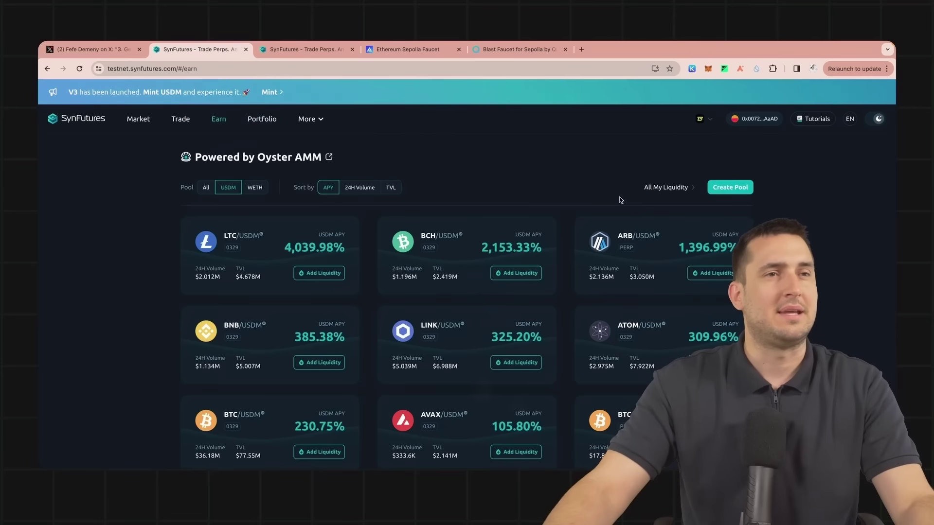
click(656, 189)
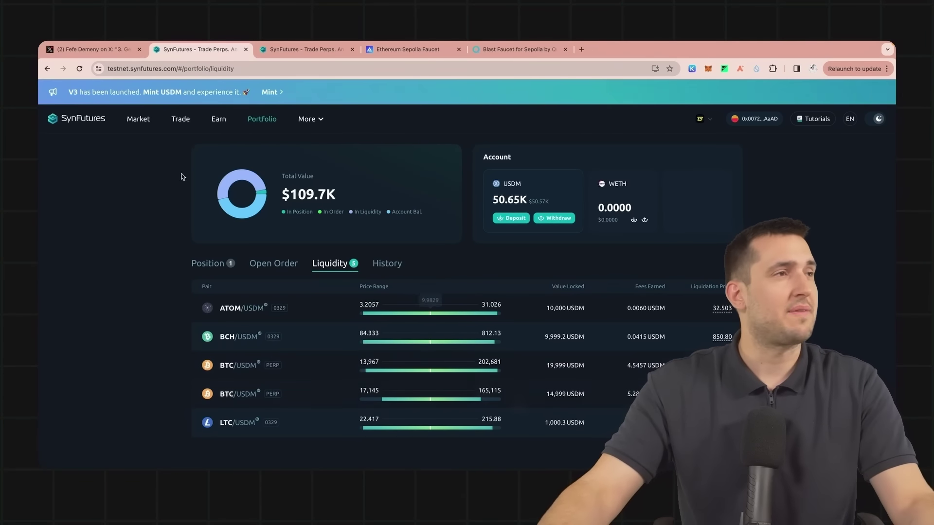
- Open the SynFutures profile on X from the thread's eighth instruction to locate the official Discord link
click(92, 49)
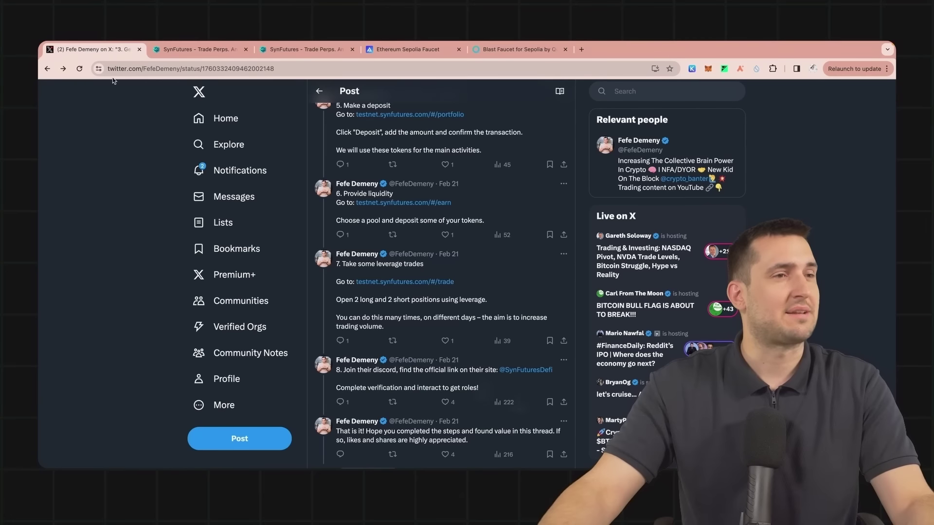
click(515, 371)
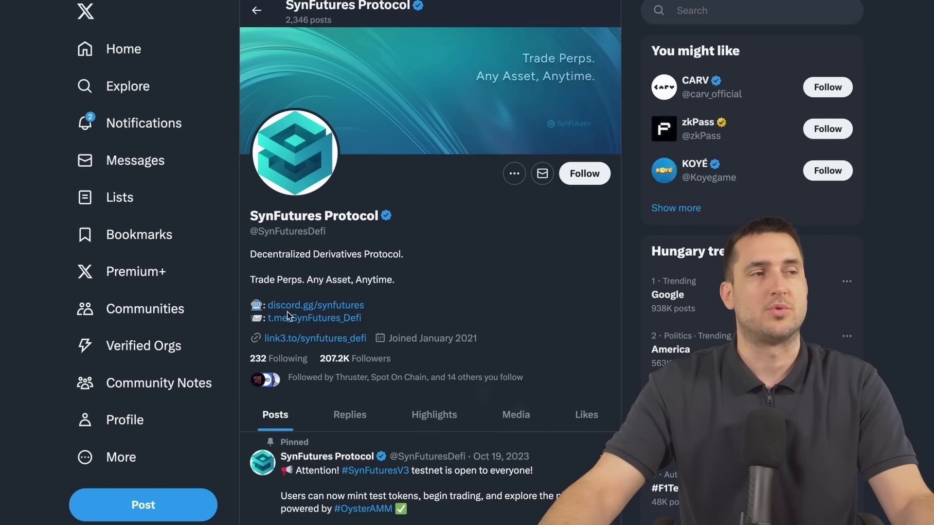